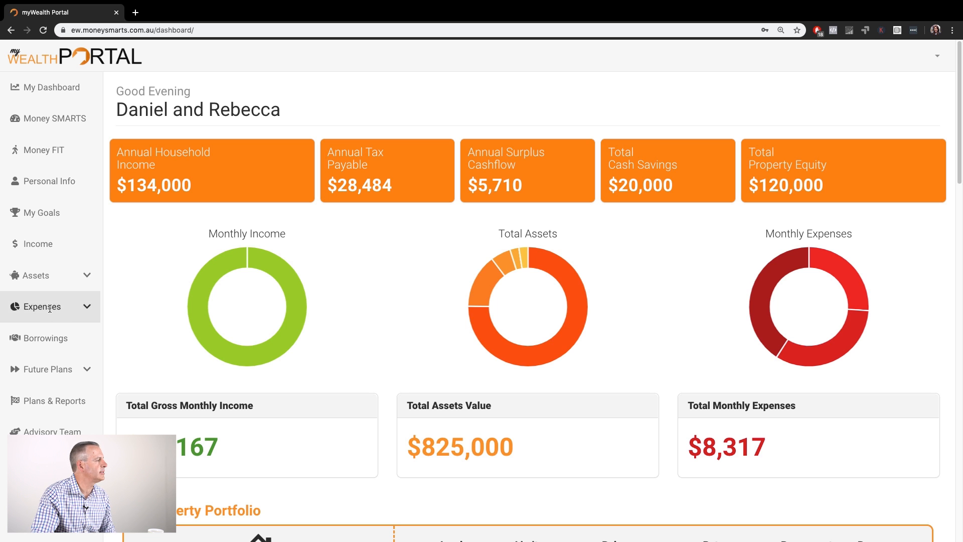
- Open the Bills page under Expenses and review the listed household bill entries
left_click(85, 305)
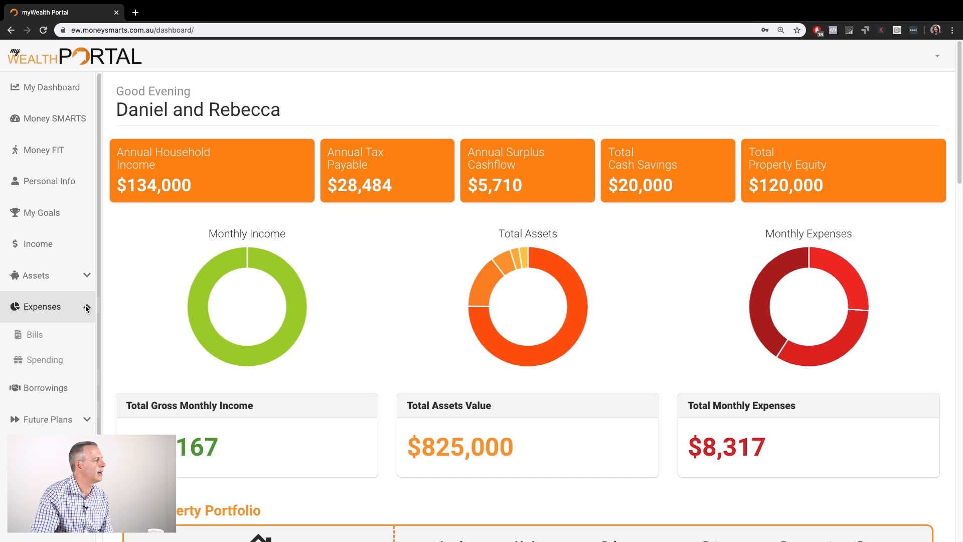
left_click(37, 339)
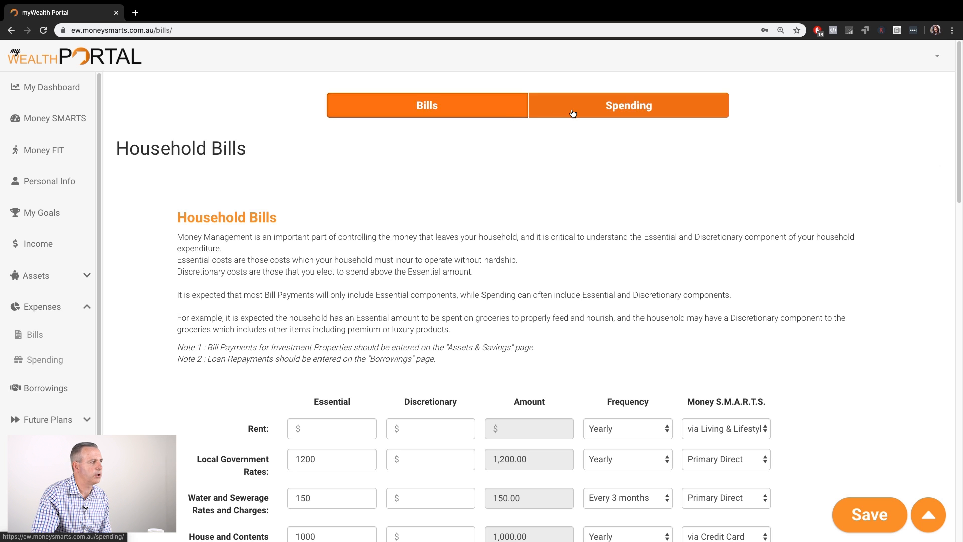
scroll(490, 218, "down", 3)
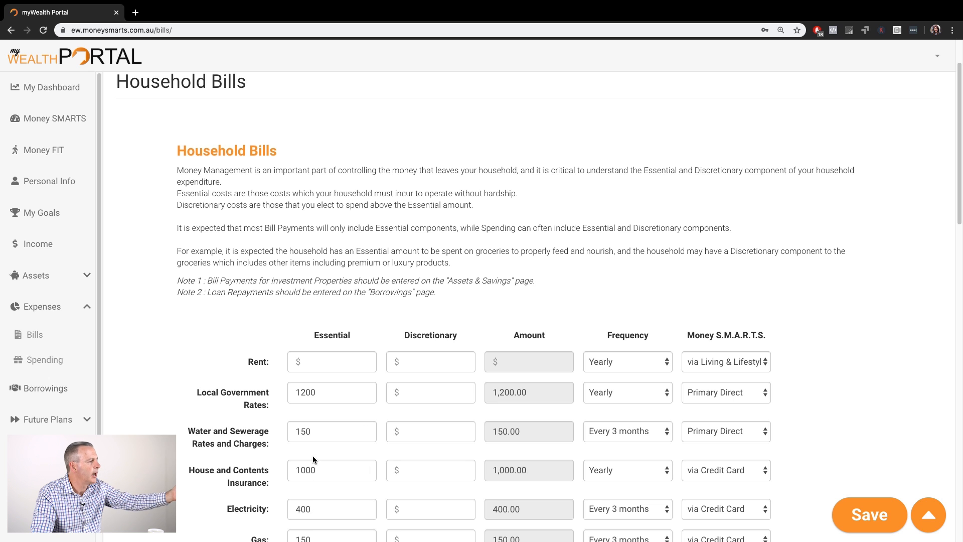
scroll(317, 454, "down", 1)
scroll(350, 385, "down", 6)
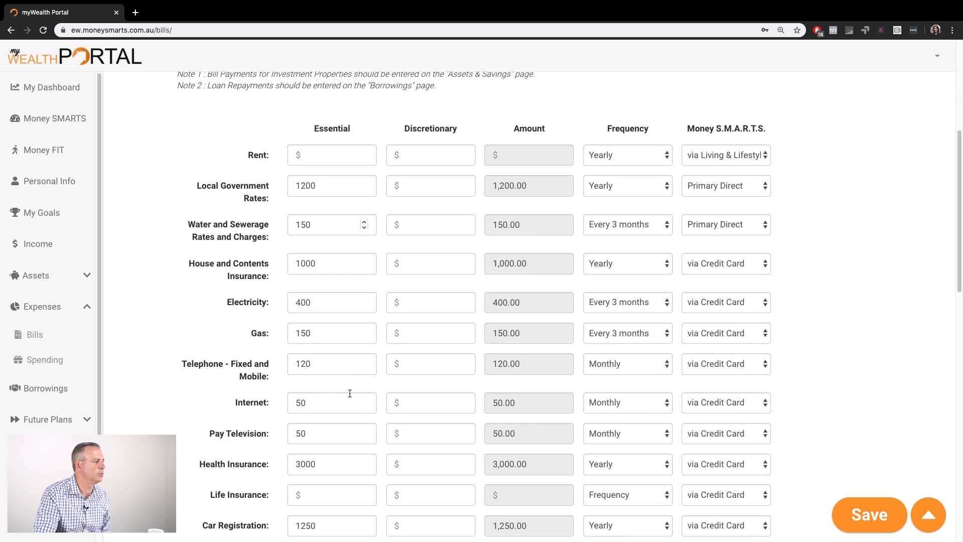
scroll(350, 394, "up", 4)
scroll(349, 394, "up", 3)
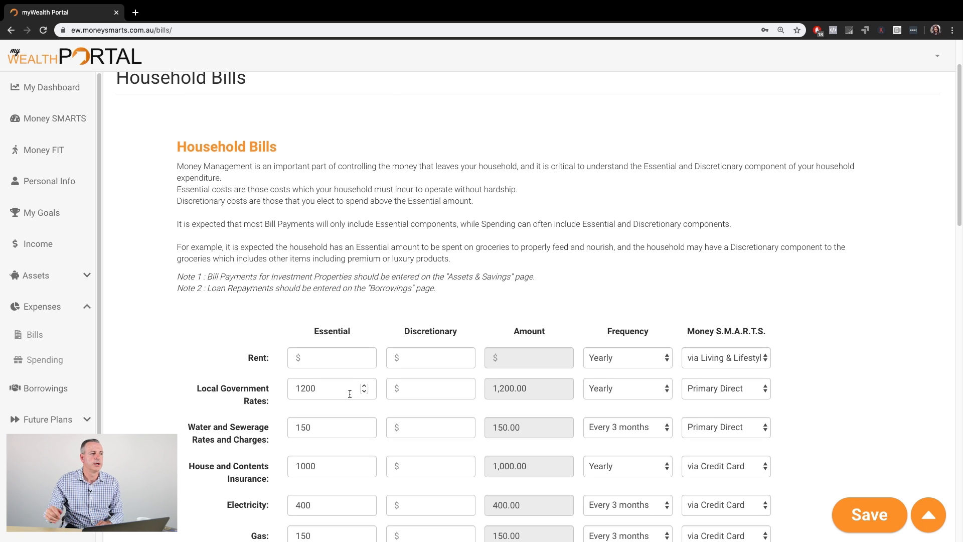
scroll(420, 441, "down", 5)
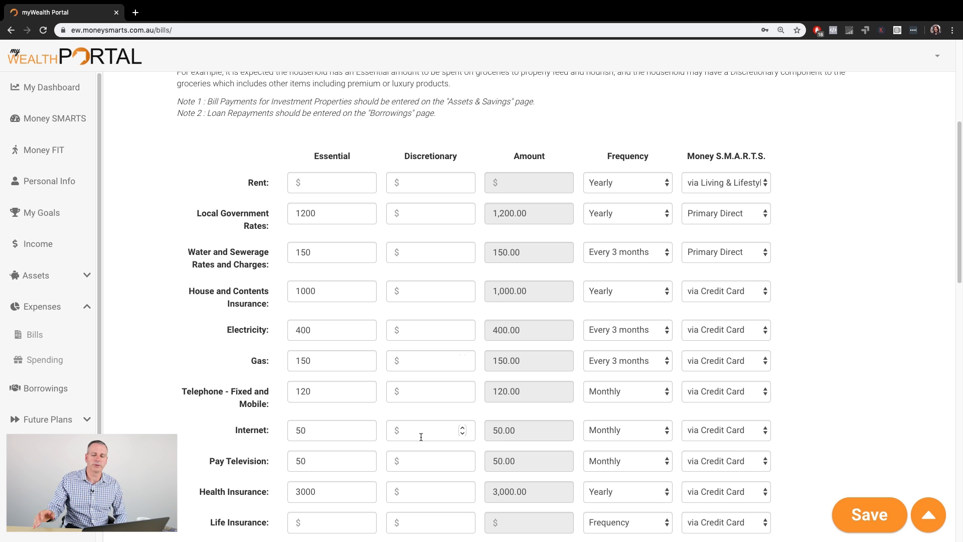
scroll(427, 399, "up", 1)
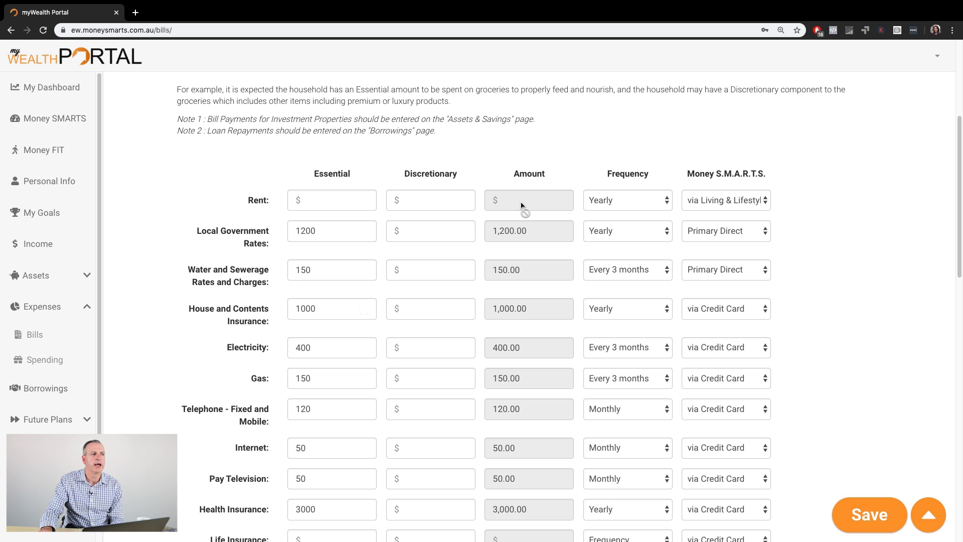
- Enter 200 as the Rent essential amount and set the Rent frequency to Weekly
left_click(342, 203)
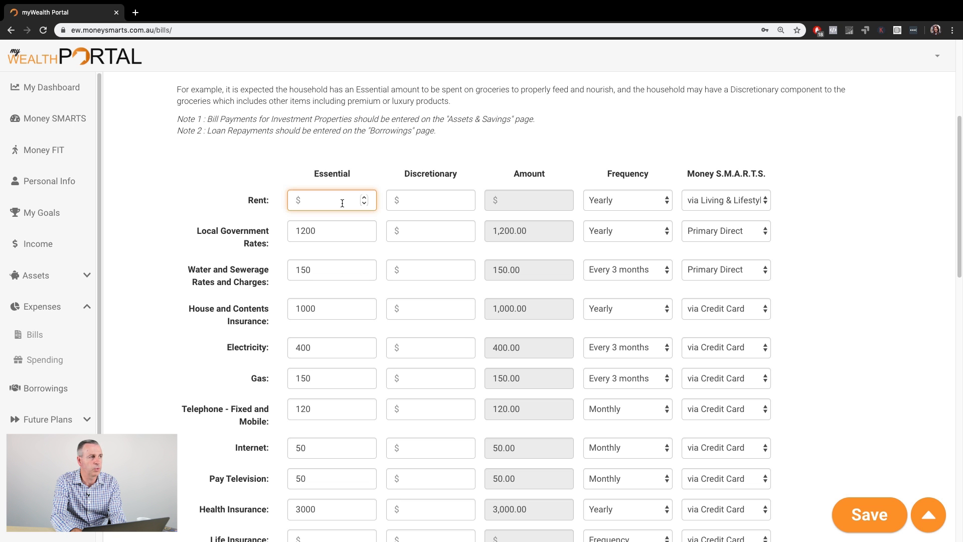
type("200")
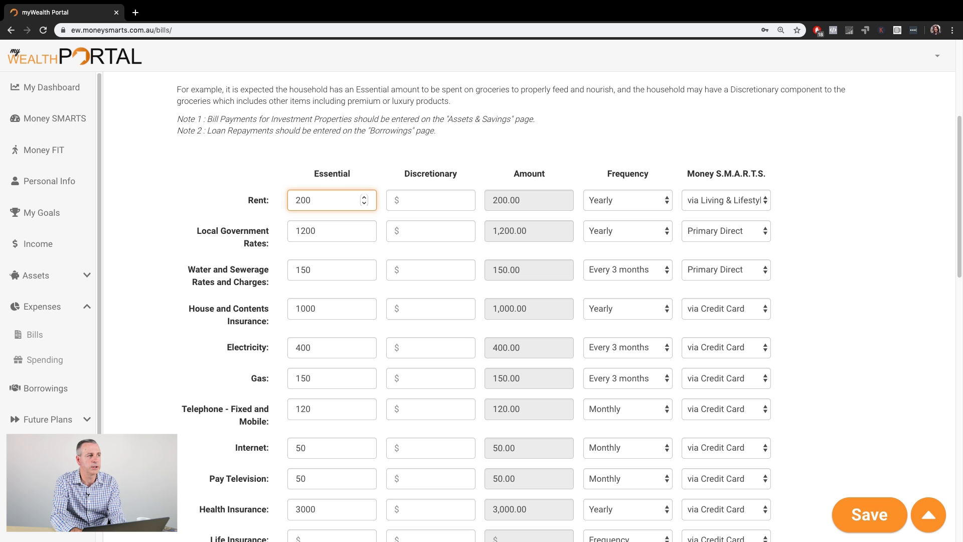
key("Tab")
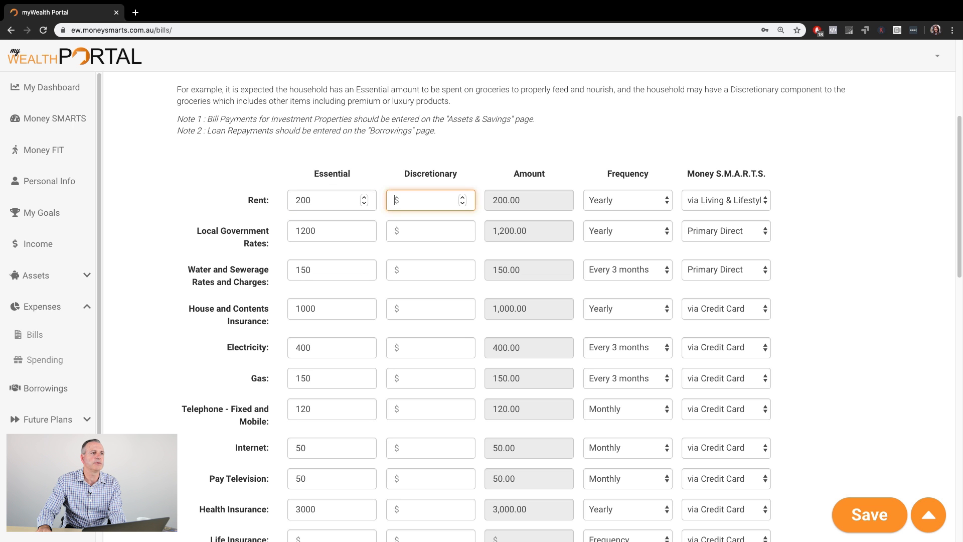
left_click(622, 203)
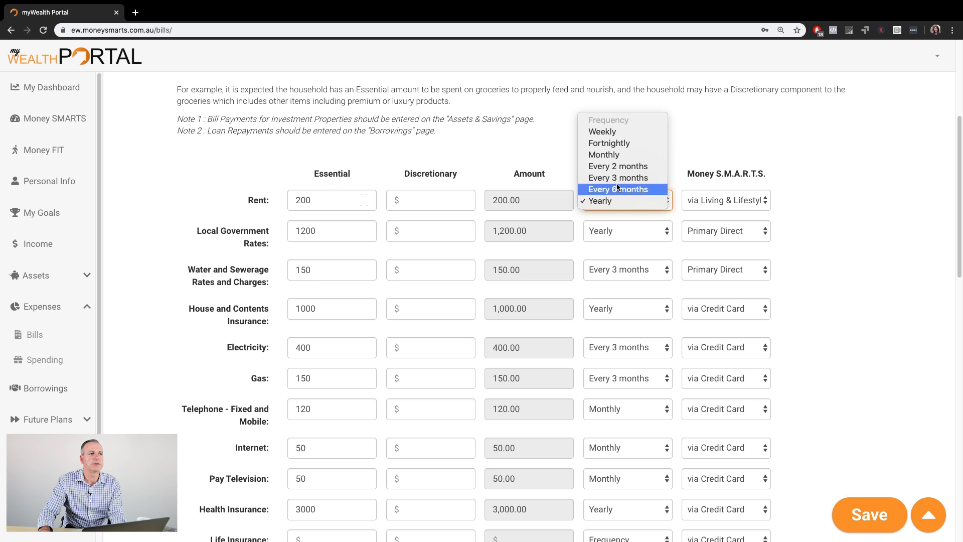
left_click(605, 131)
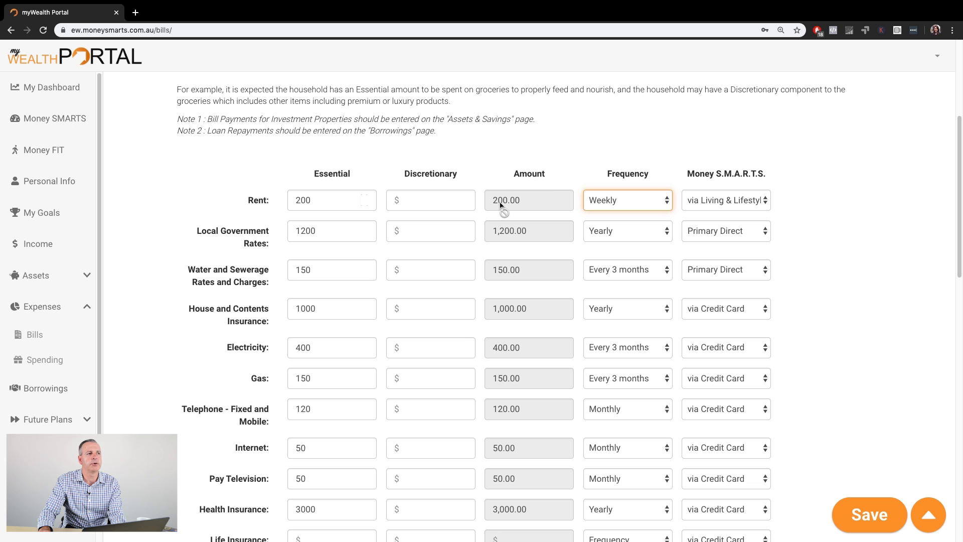
- Enter 20 as the Rent discretionary amount
left_click(409, 202)
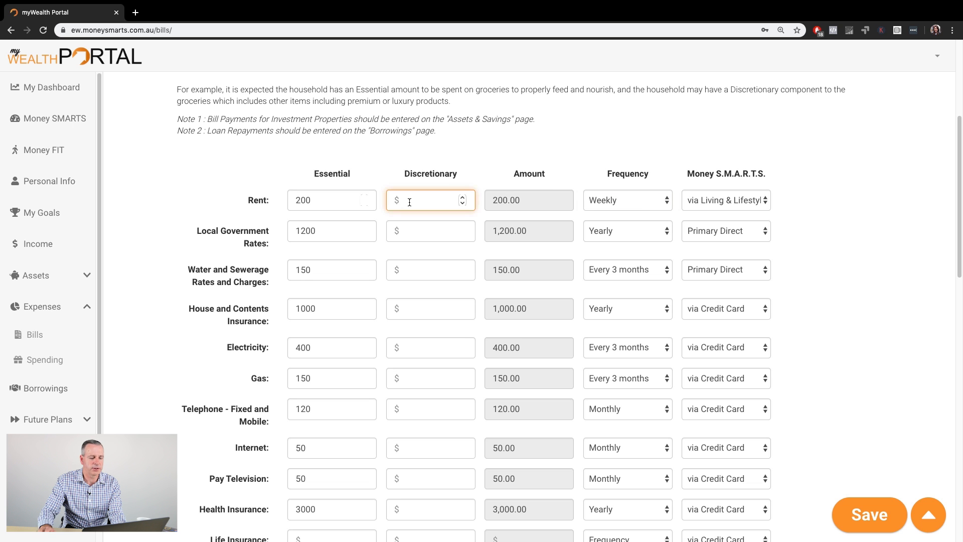
type("20")
key("Tab")
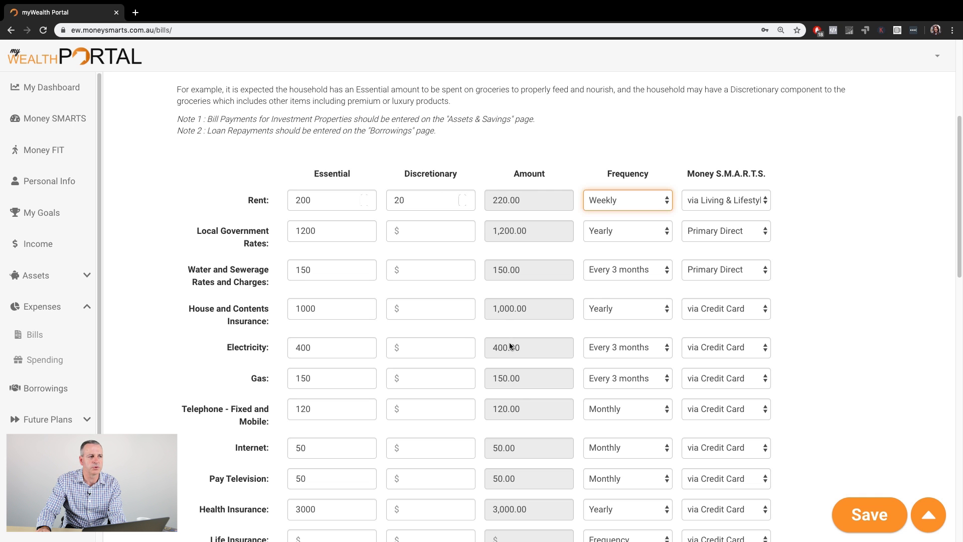
- Clear the Rent discretionary and essential amounts
left_click(414, 202)
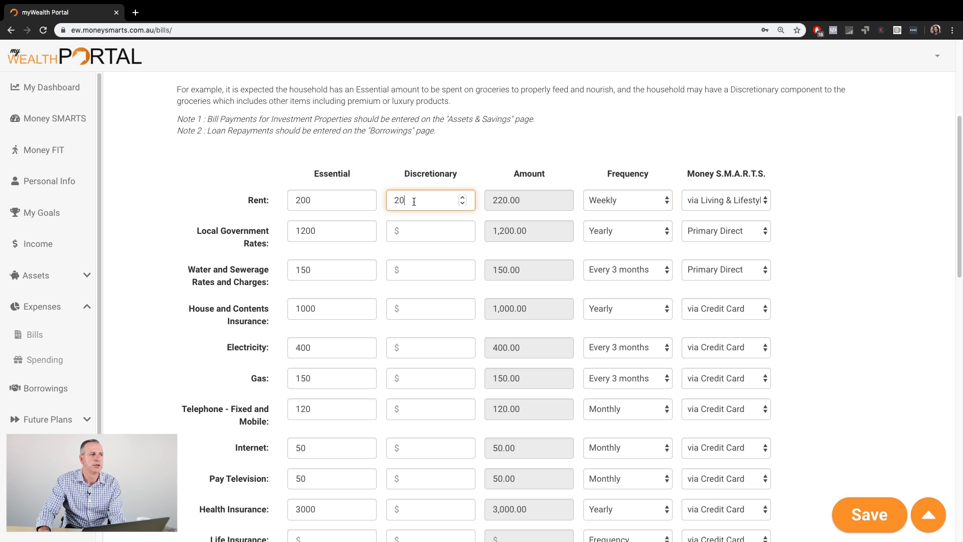
key("BackSpace")
key("BackSpace")
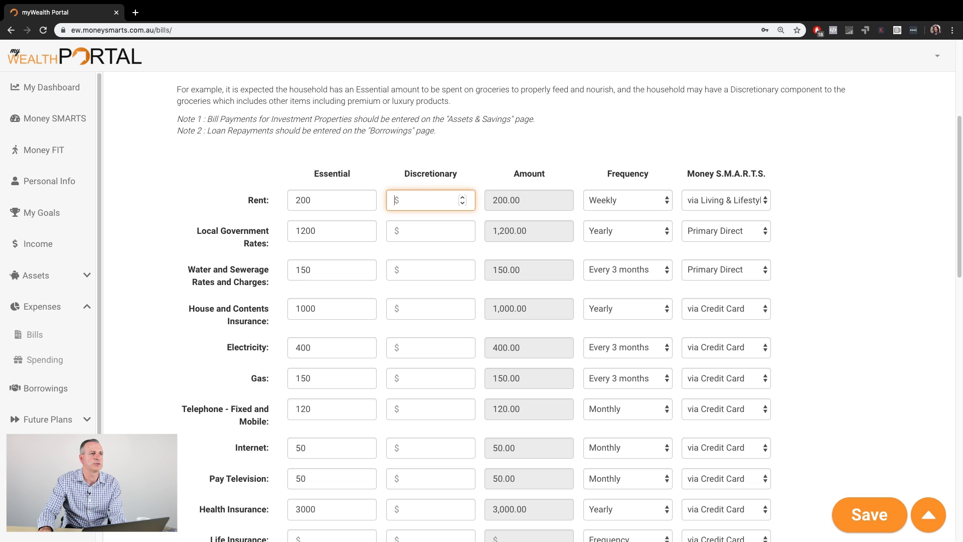
left_click(324, 201)
key("BackSpace")
key("BackSpace")
key("BackSpace")
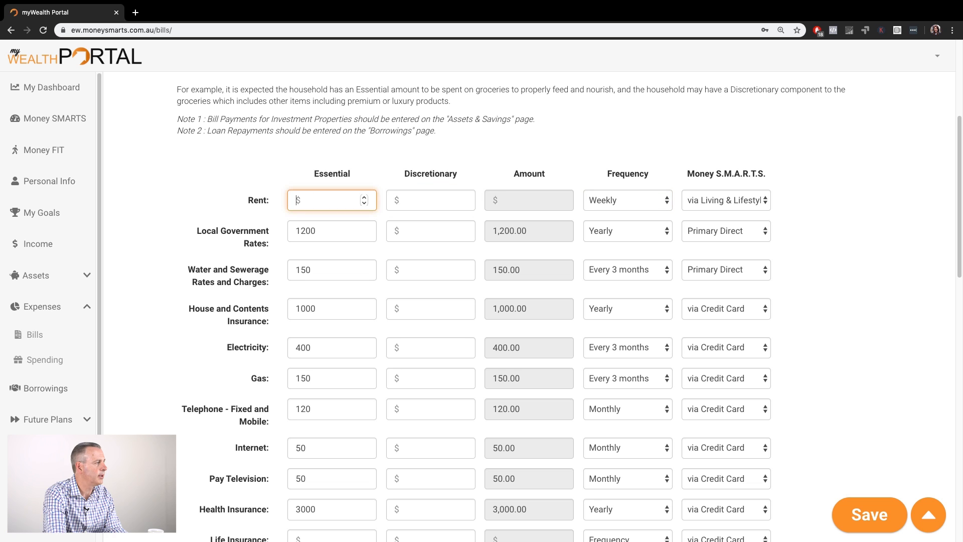
- Review the Rent frequency and Money S.M.A.R.T.S. category options, keeping Weekly and via Living & Lifestyle
left_click(665, 200)
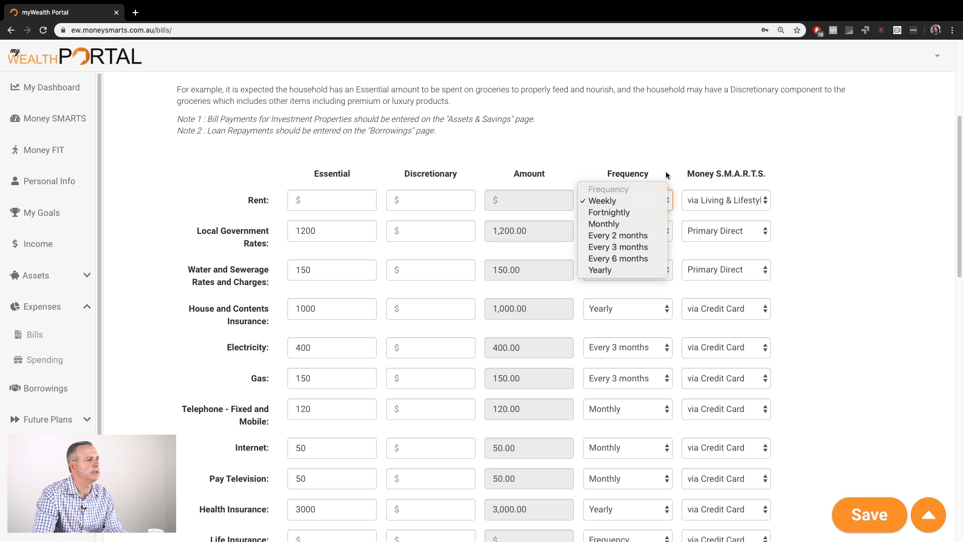
left_click(655, 200)
left_click(667, 203)
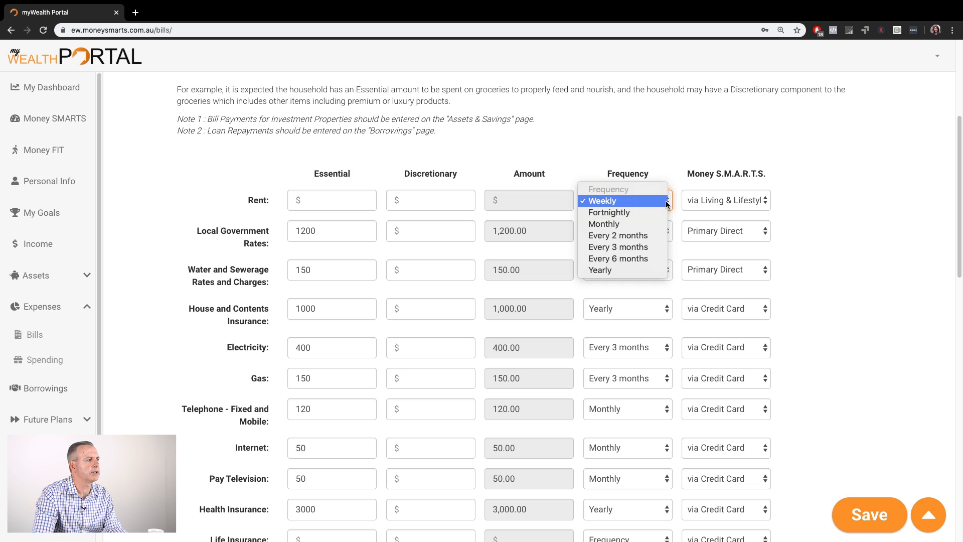
left_click(711, 205)
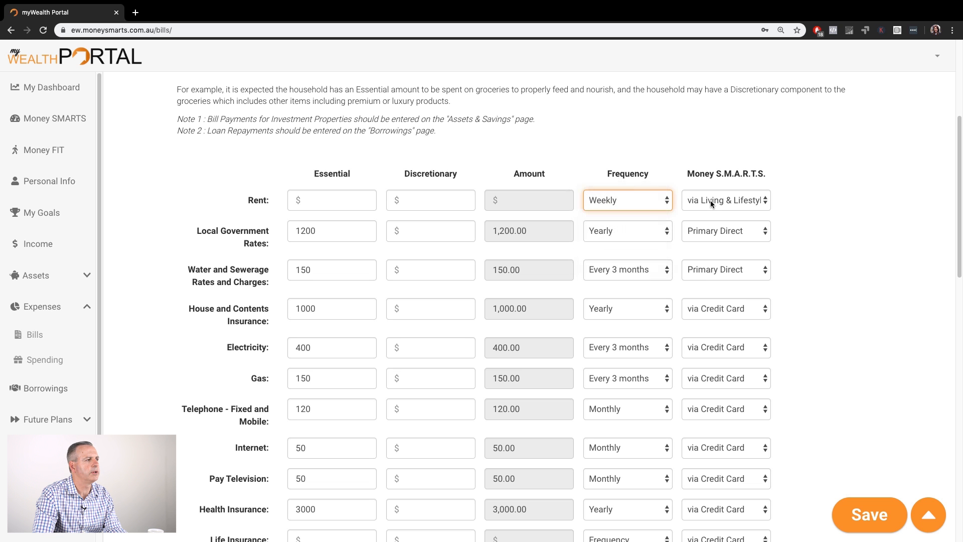
left_click(710, 203)
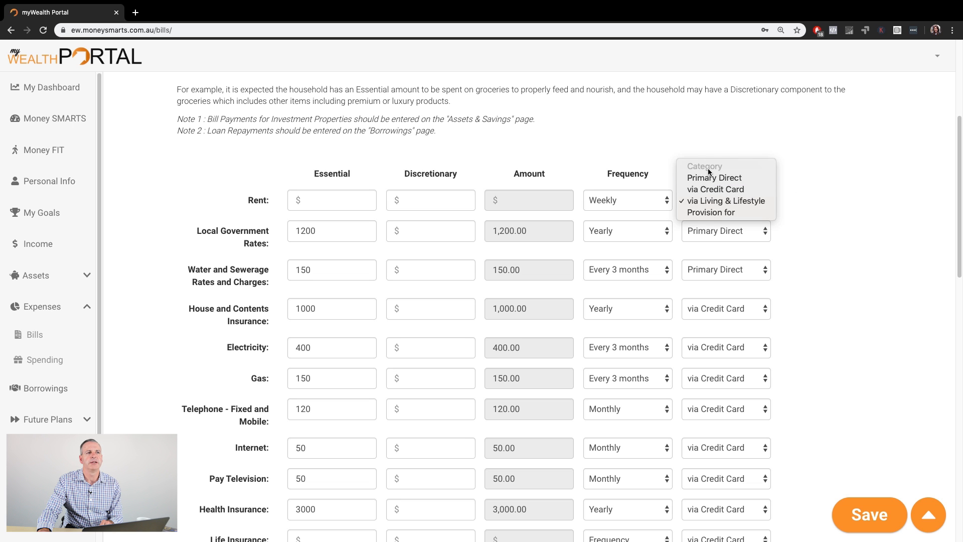
left_click(761, 201)
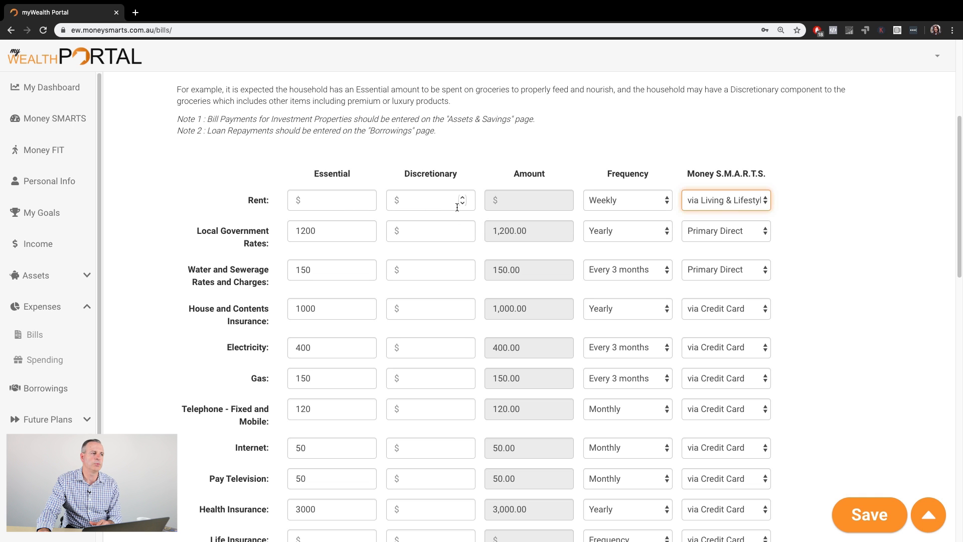
- Add an additional bill payment named test bill
scroll(414, 294, "down", 1)
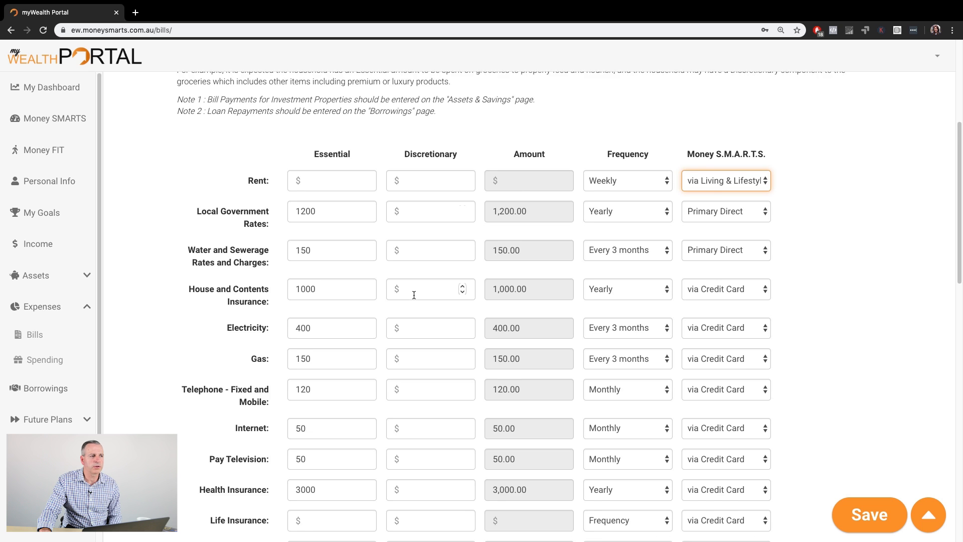
scroll(413, 294, "down", 7)
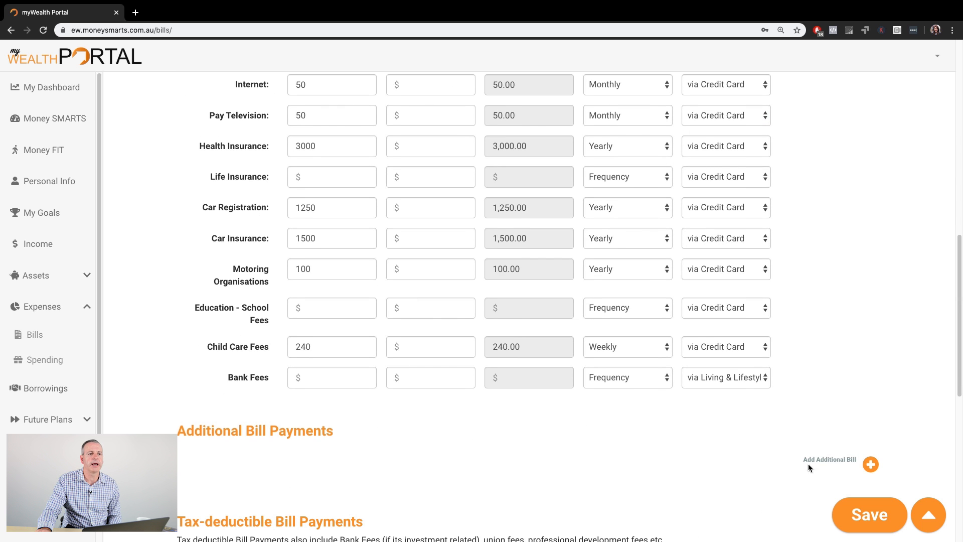
left_click(871, 465)
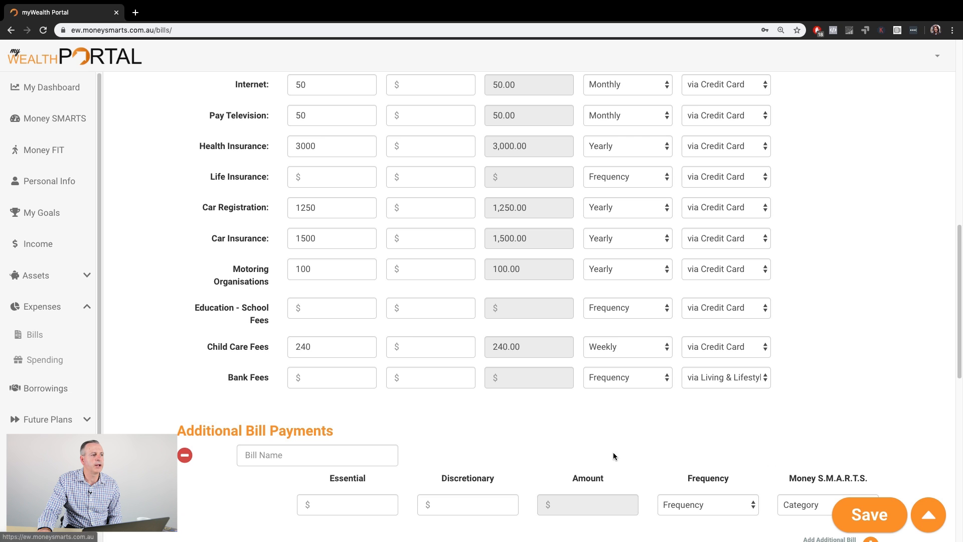
left_click(320, 456)
type("tw")
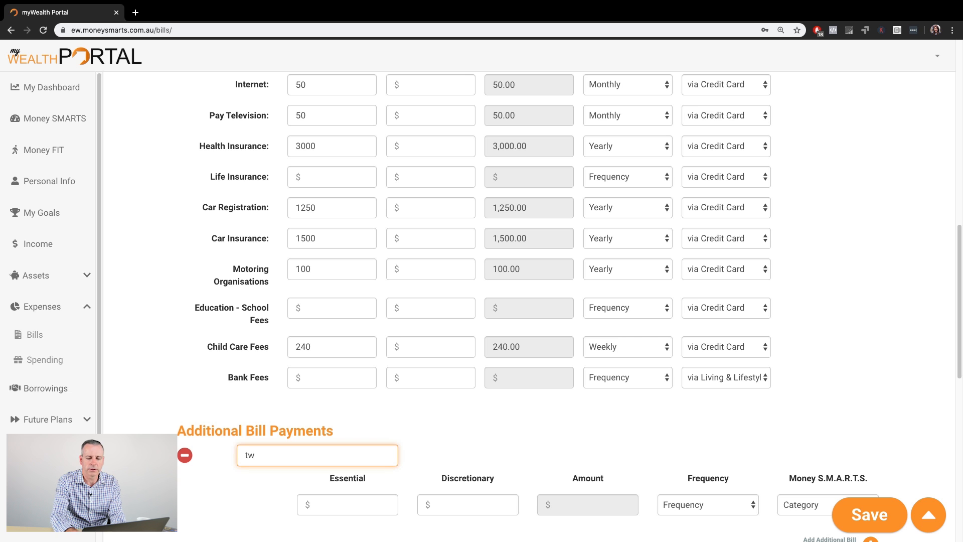
key("BackSpace")
type("est bill")
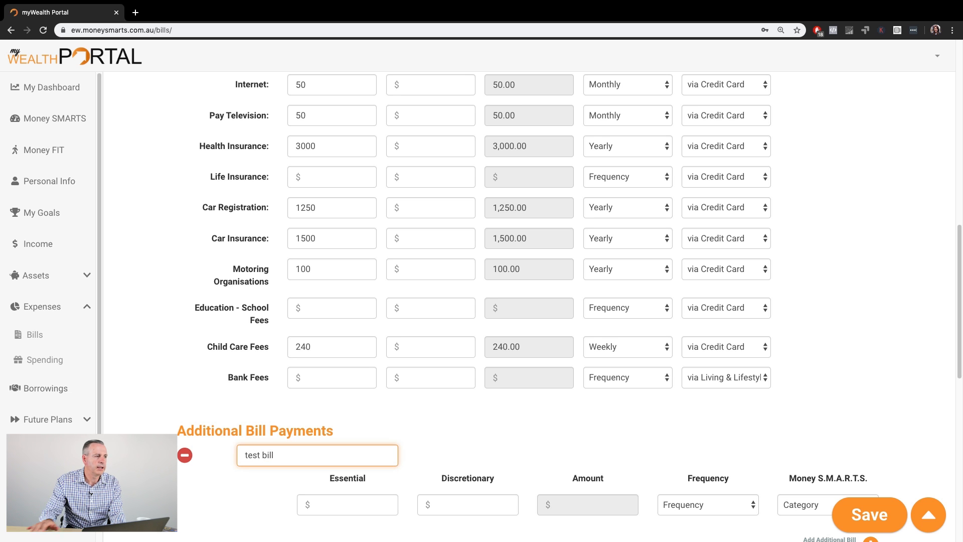
- Give test bill an essential amount of 50, a Weekly frequency and the Primary Direct category
left_click(347, 504)
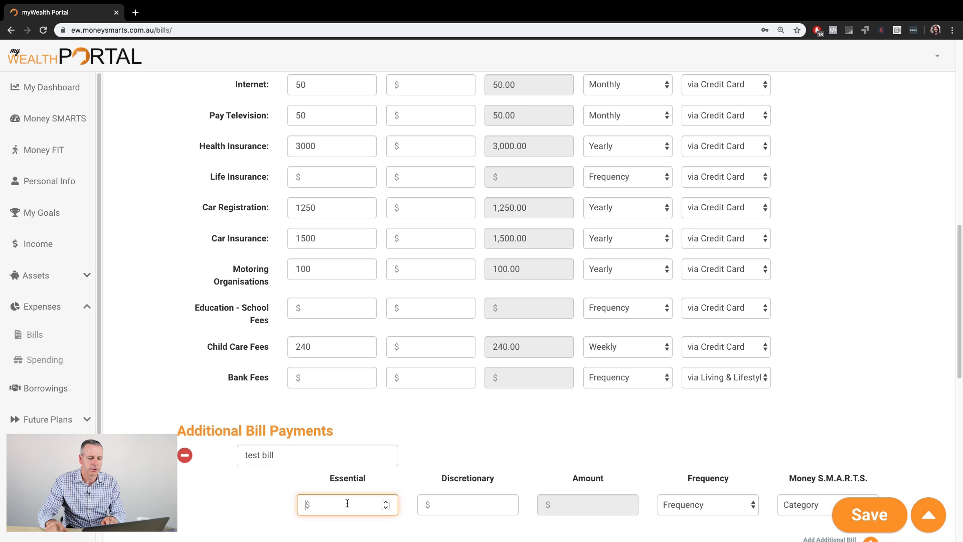
type("50")
key("Tab")
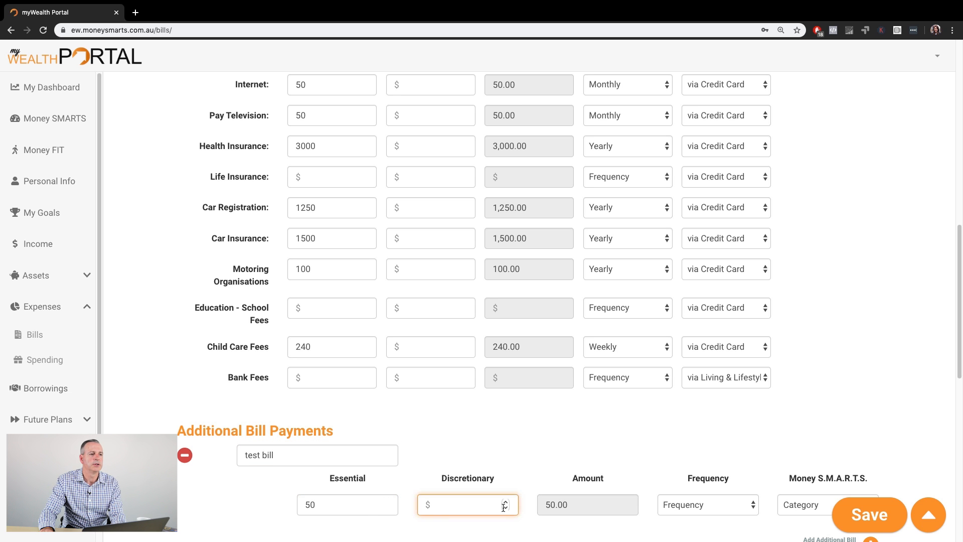
left_click(723, 499)
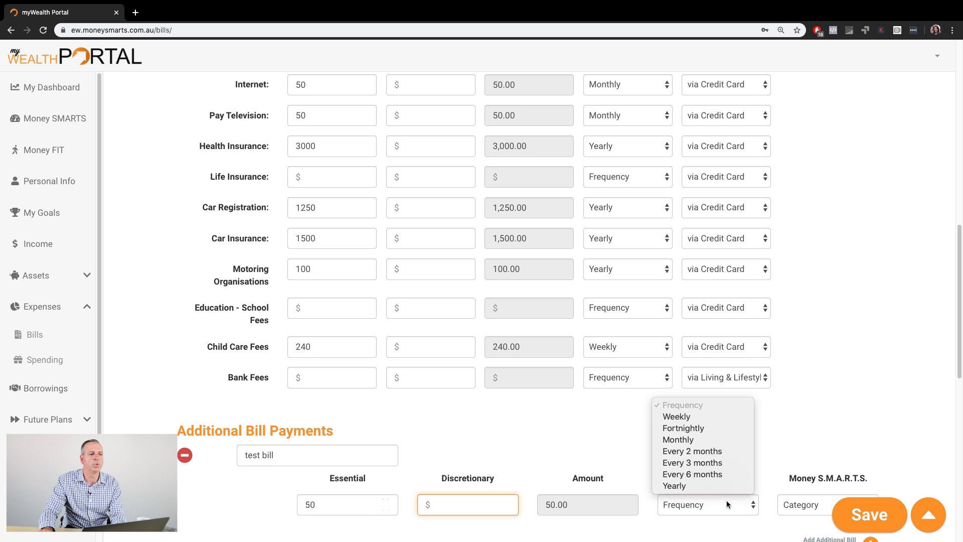
left_click(692, 417)
left_click(800, 508)
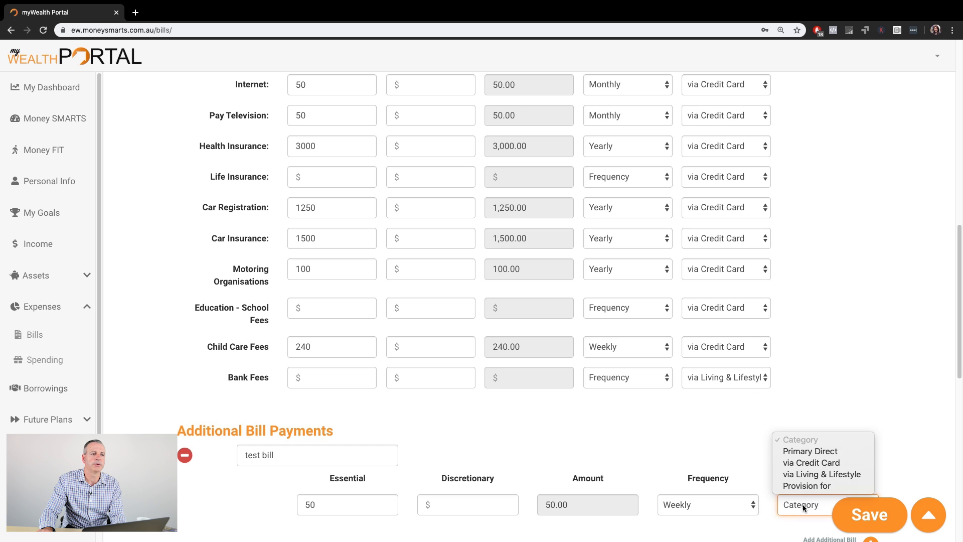
left_click(802, 452)
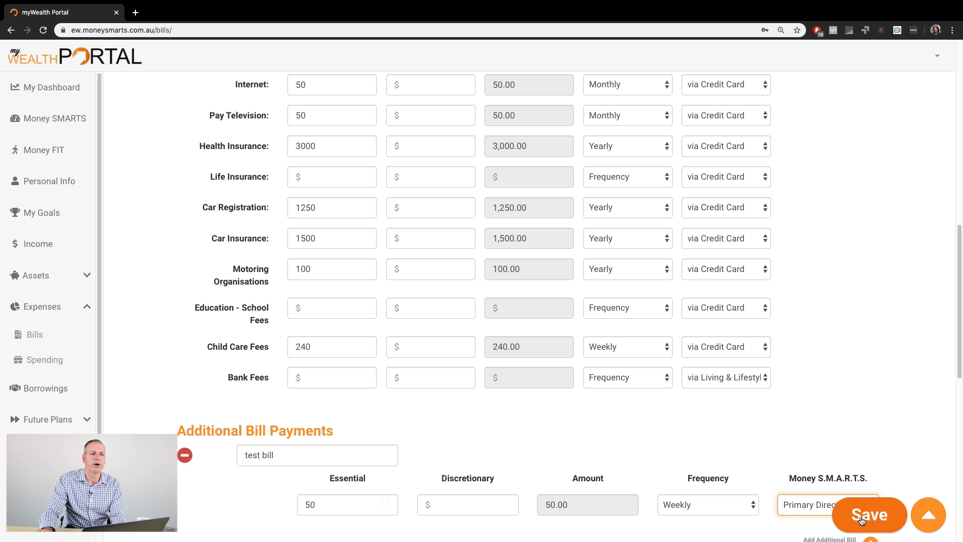
- Add two more blank additional bill payment rows
scroll(808, 464, "down", 3)
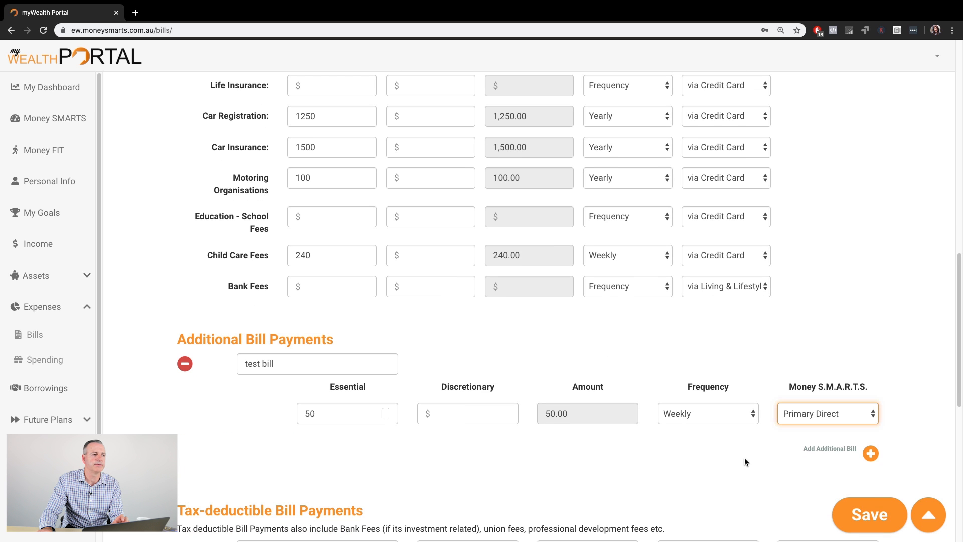
left_click(842, 448)
scroll(796, 456, "down", 6)
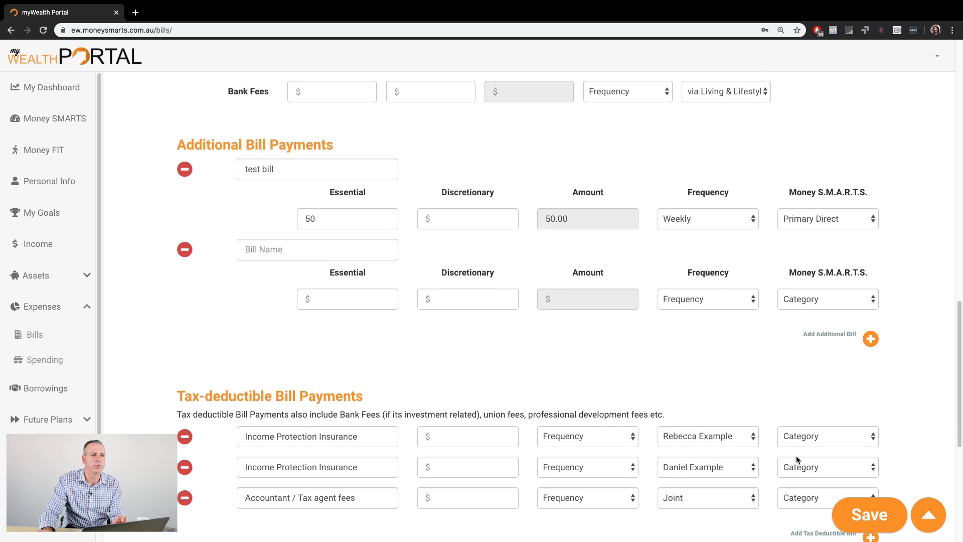
left_click(870, 339)
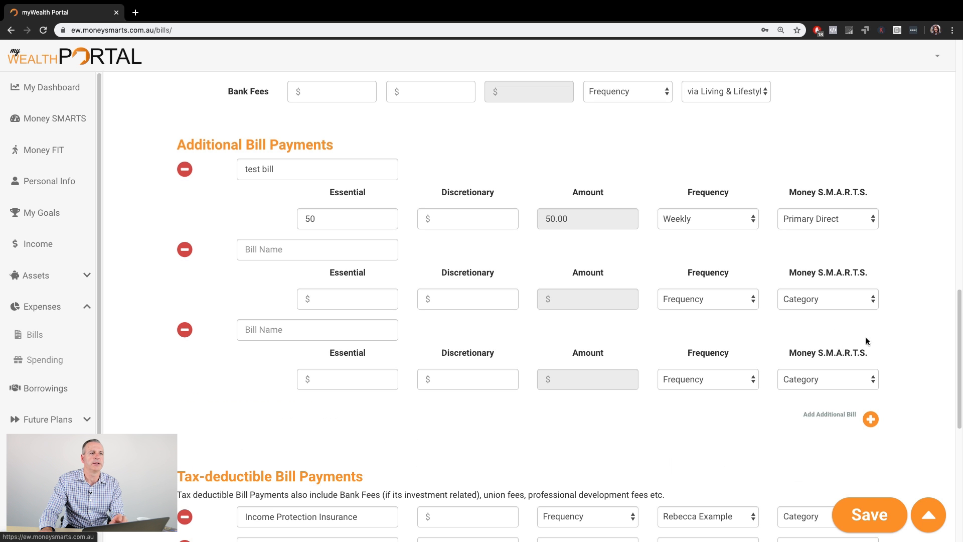
- Remove all three additional bill payment rows, including test bill
left_click(185, 331)
left_click(189, 250)
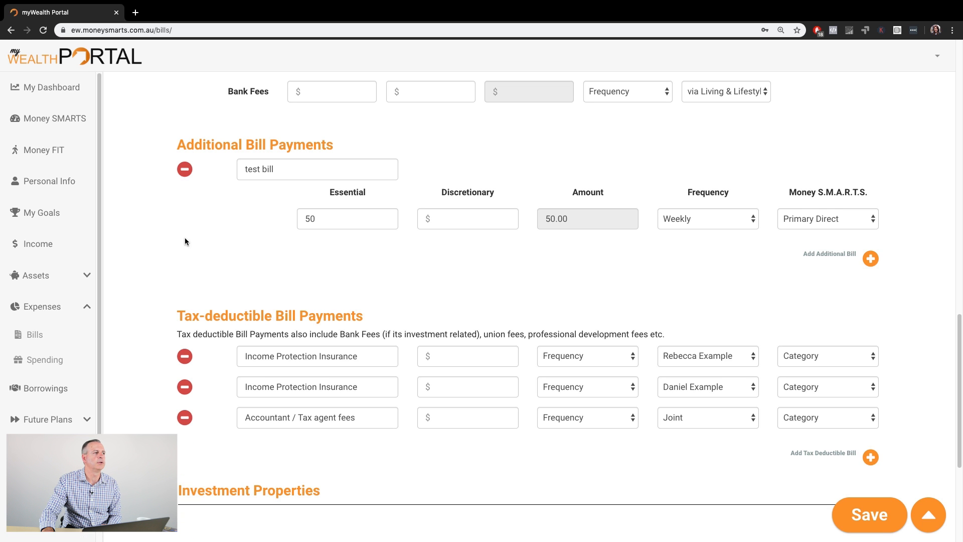
left_click(185, 171)
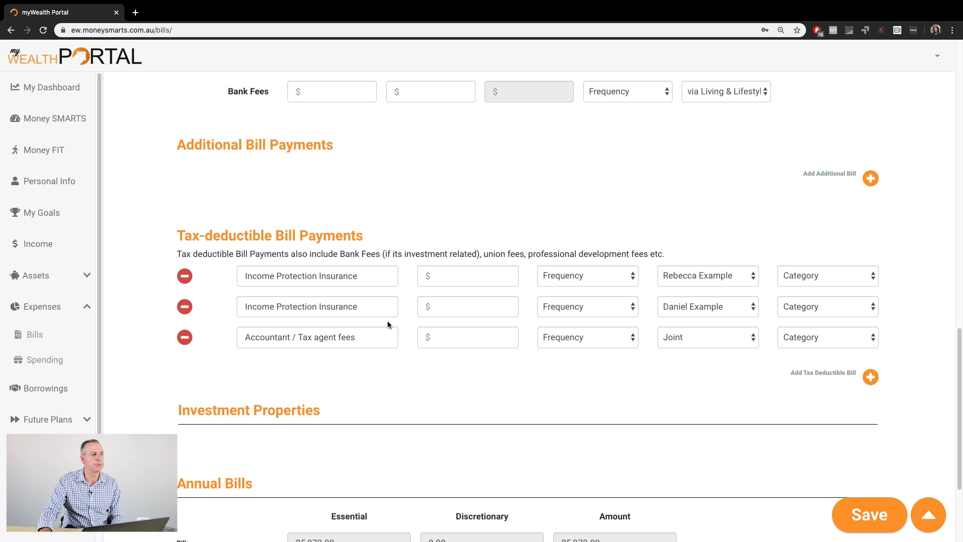
- Switch from the Bills page to the Spending page without saving the changes
scroll(469, 403, "down", 3)
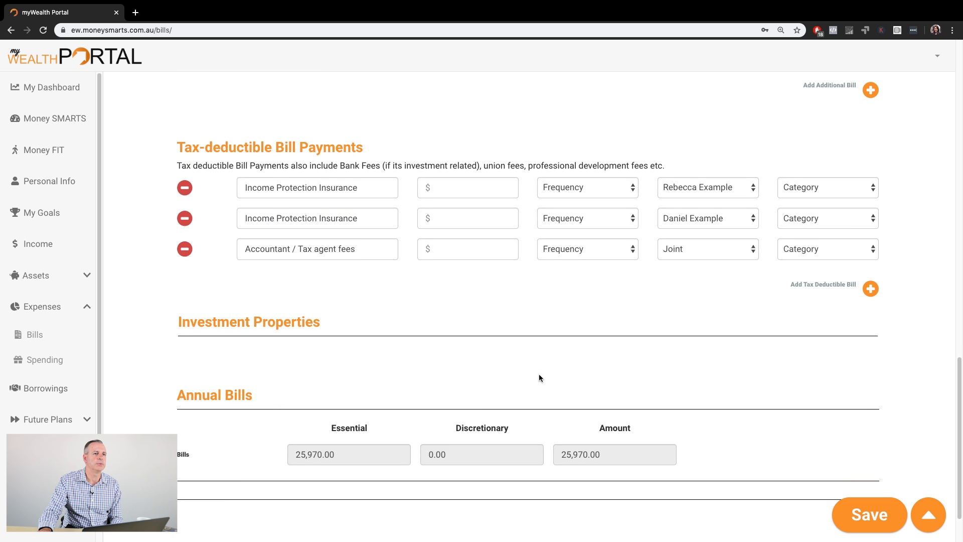
scroll(305, 360, "down", 1)
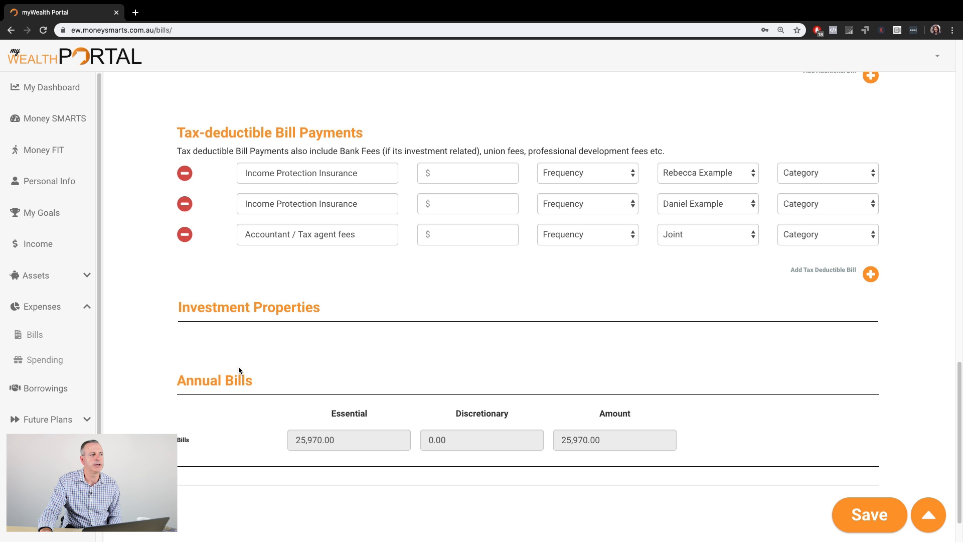
scroll(327, 405, "down", 1)
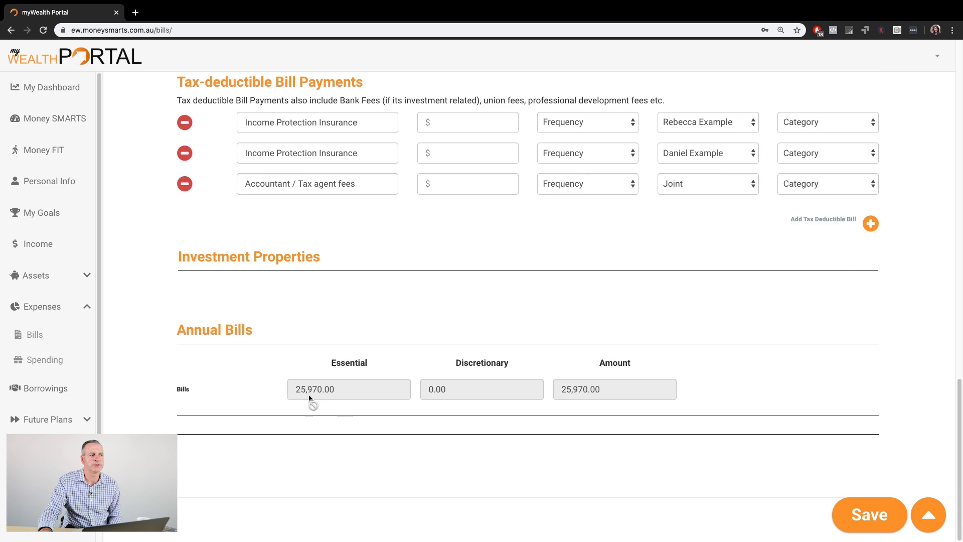
scroll(604, 398, "up", 2)
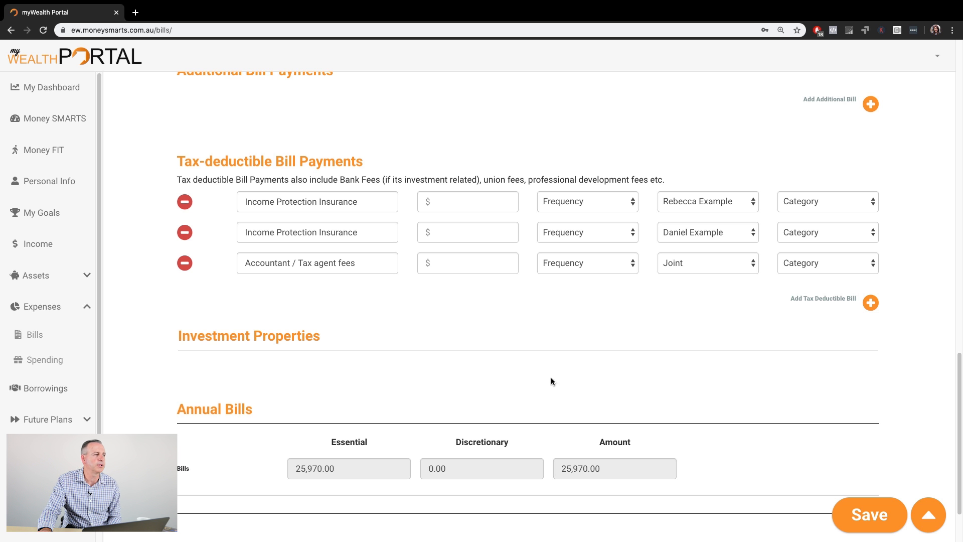
scroll(574, 377, "up", 20)
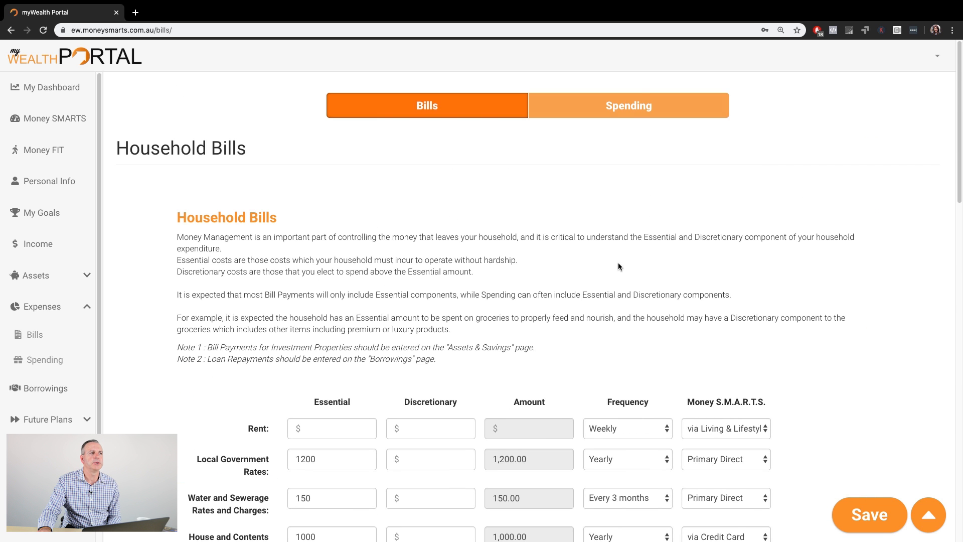
left_click(630, 105)
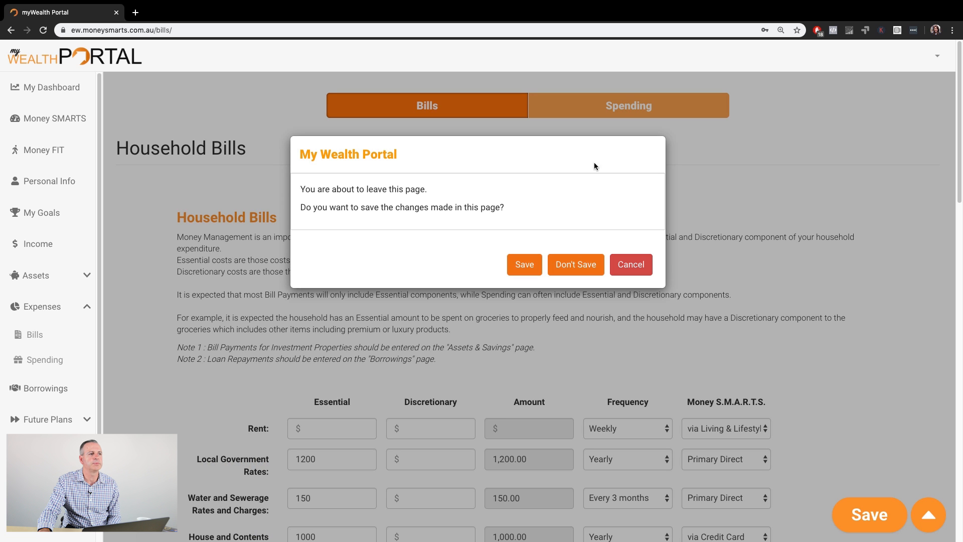
left_click(582, 264)
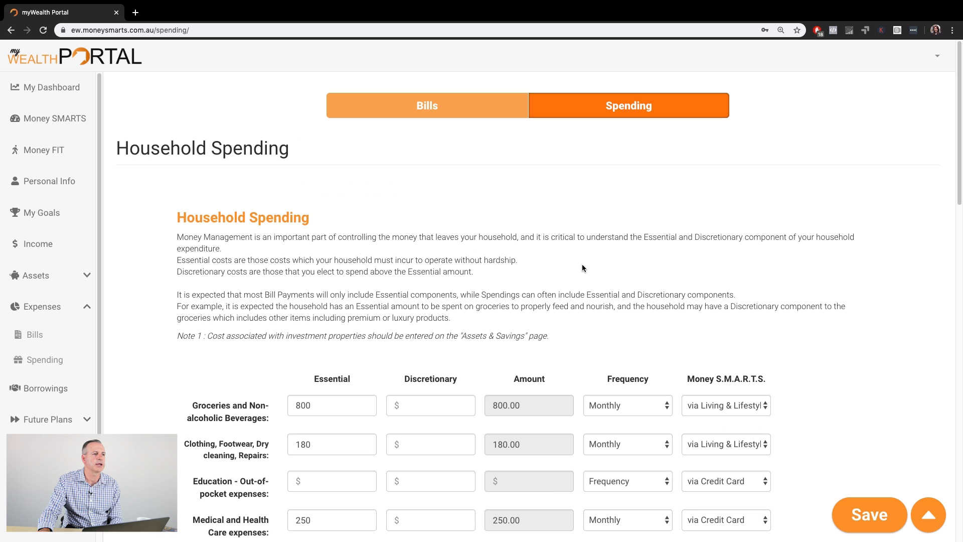
- Set Groceries and Non-alcoholic Beverages to 750 essential and 50 discretionary
scroll(582, 266, "down", 3)
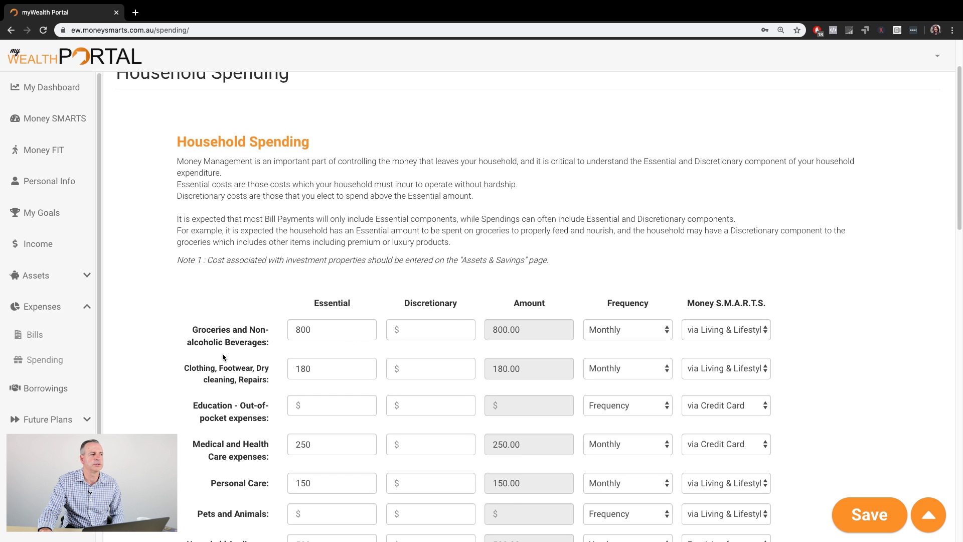
left_click(318, 329)
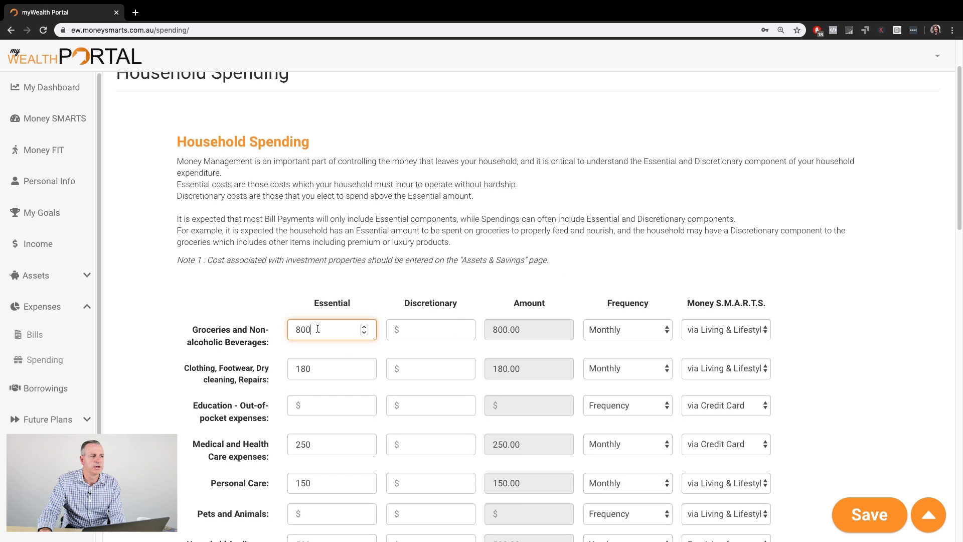
key("BackSpace")
key("BackSpace")
key("BackSpace")
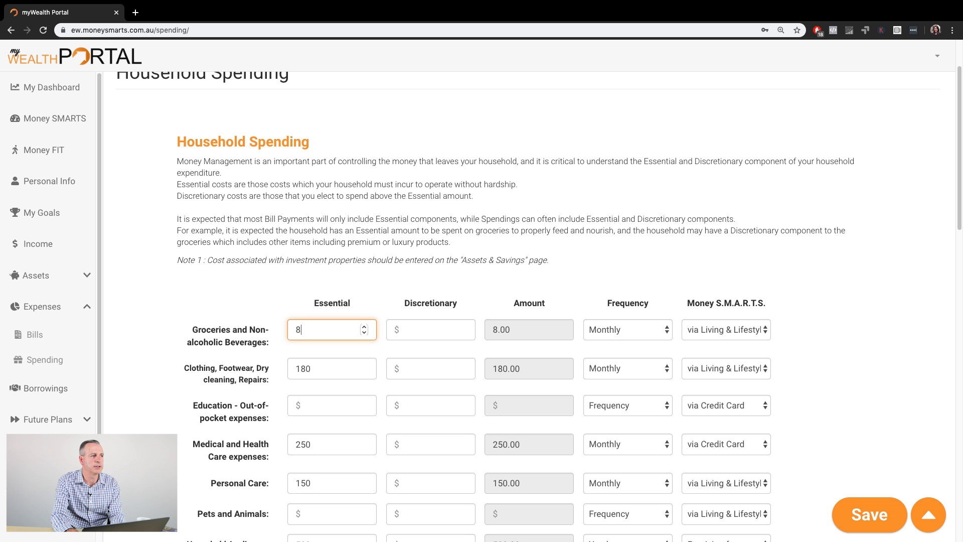
type("750")
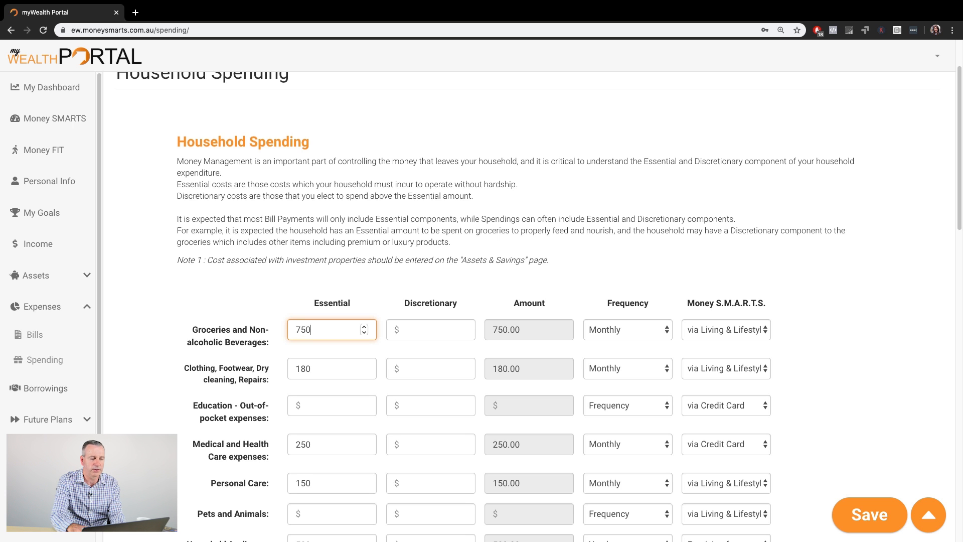
key("Tab")
type("50")
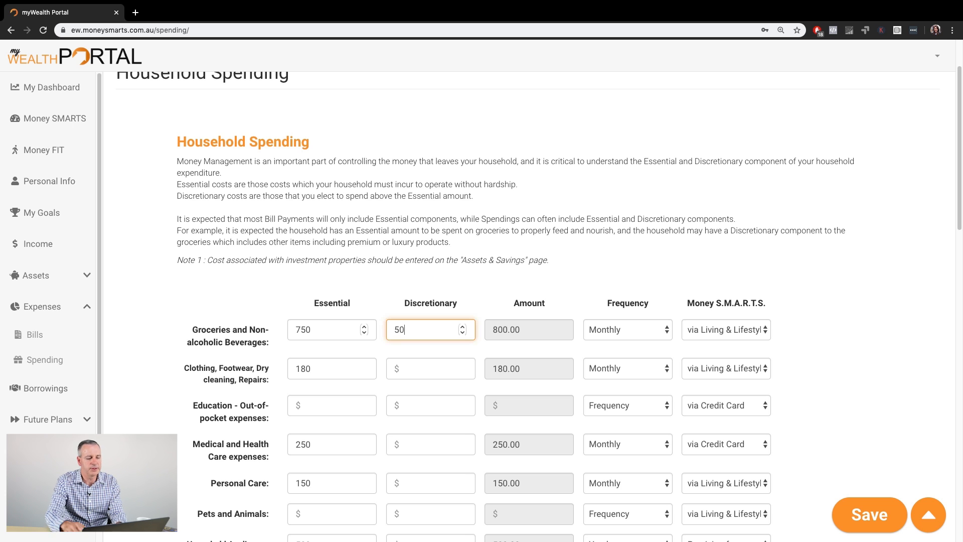
key("Tab")
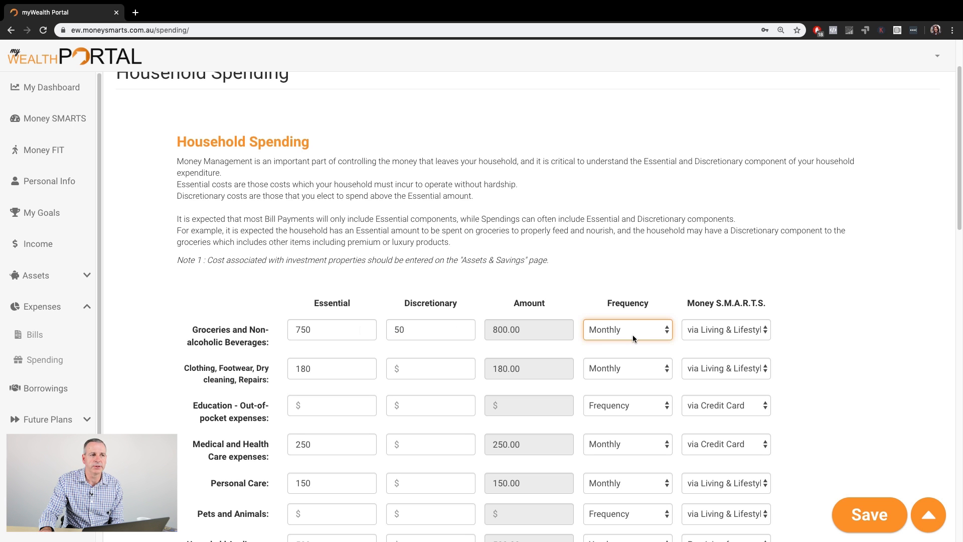
- Add a blank additional expense row and remove it again
scroll(713, 374, "down", 5)
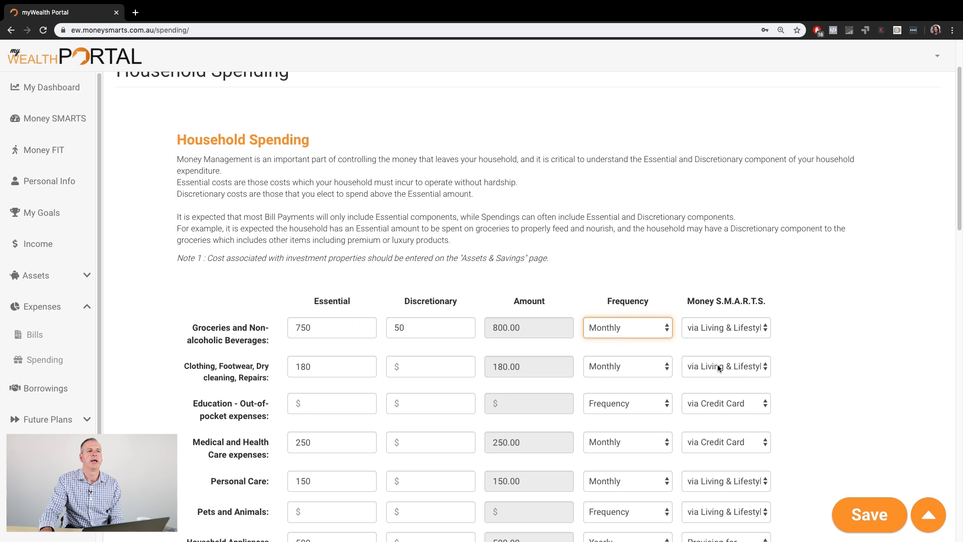
scroll(719, 369, "down", 1)
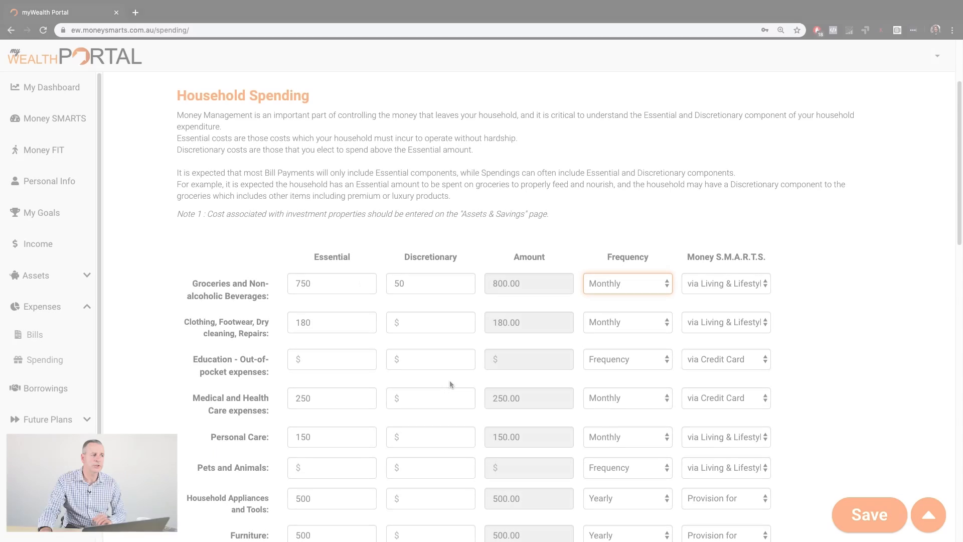
scroll(451, 386, "down", 8)
scroll(449, 384, "down", 8)
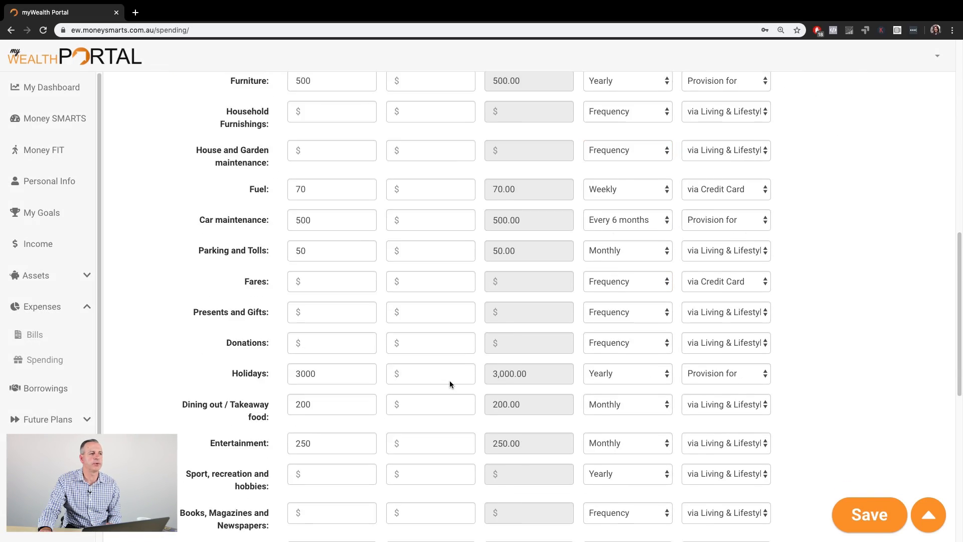
left_click(869, 400)
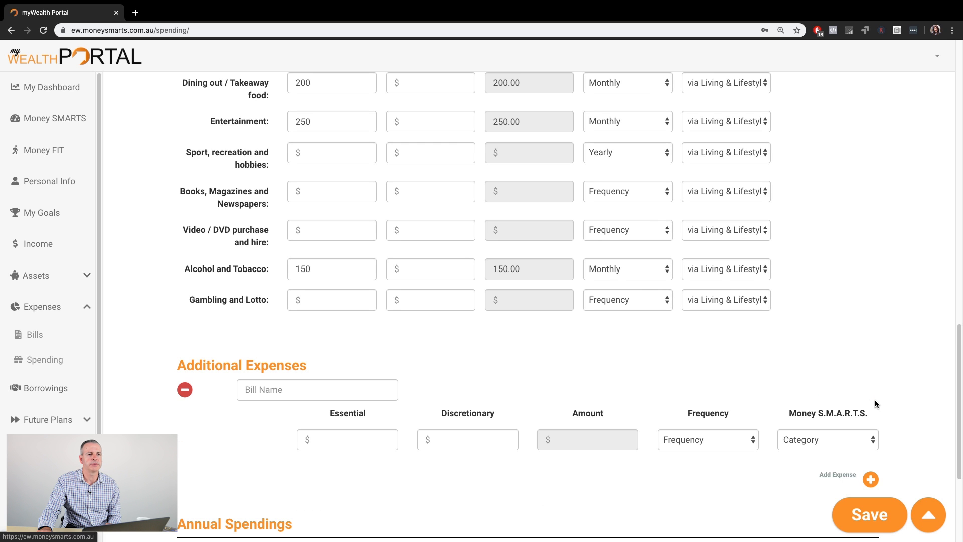
left_click(185, 390)
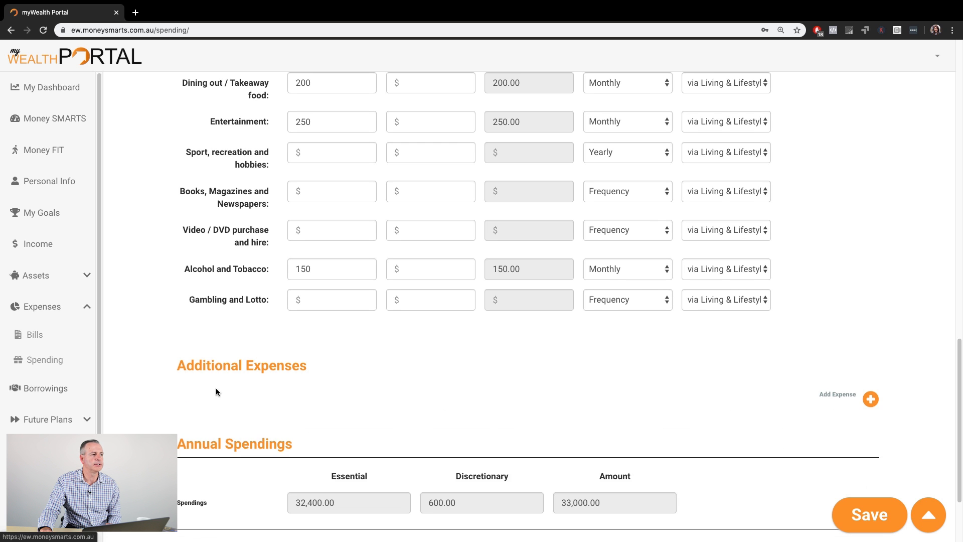
- Go to the Borrowings page without saving the Spending changes
scroll(472, 390, "down", 3)
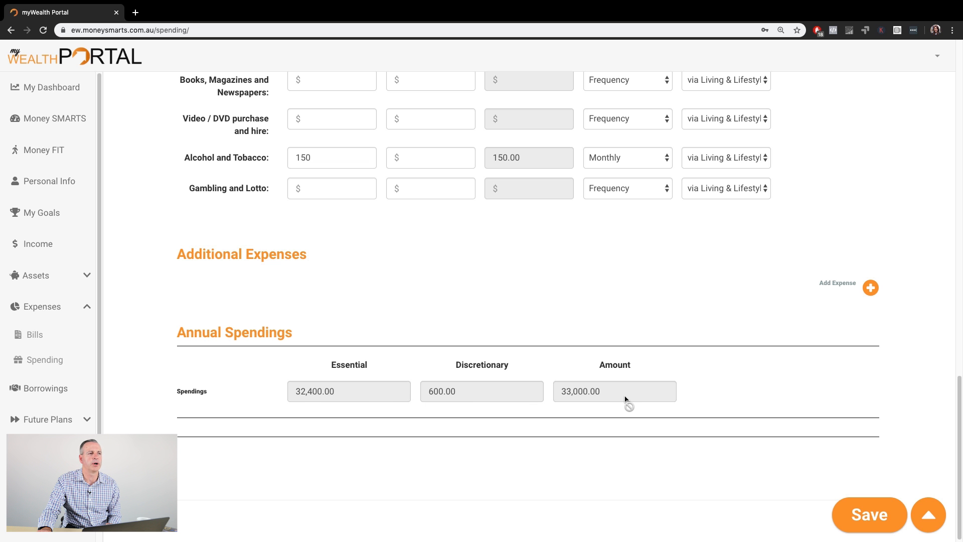
scroll(626, 399, "up", 10)
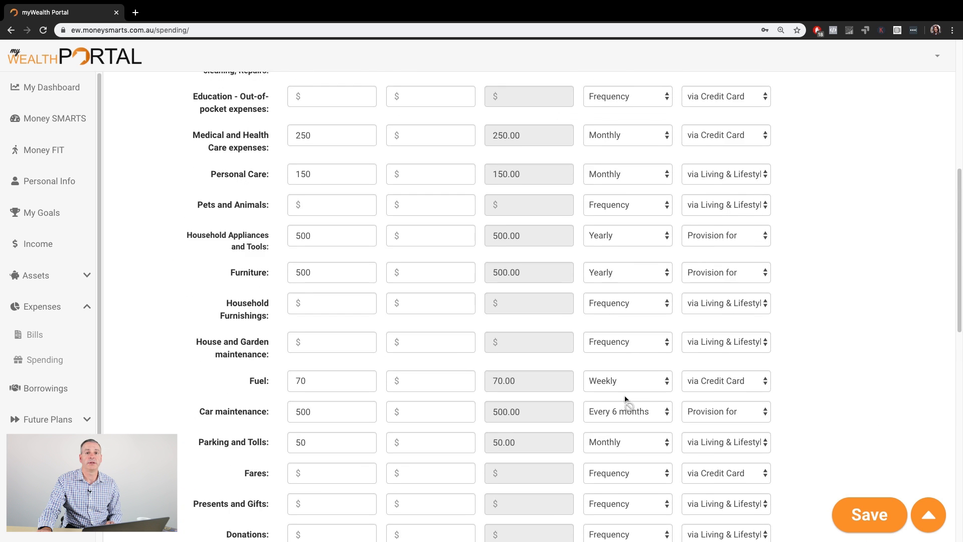
scroll(626, 399, "up", 10)
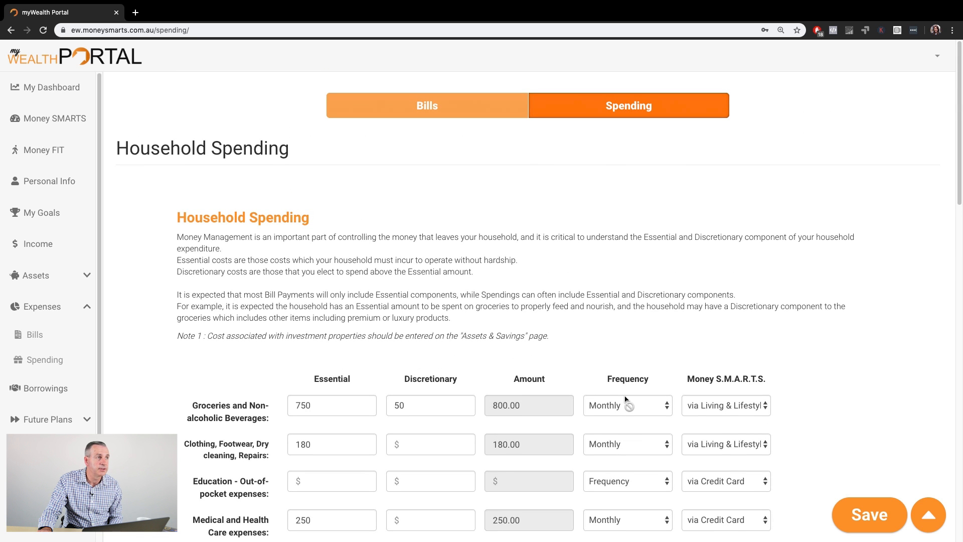
left_click(44, 390)
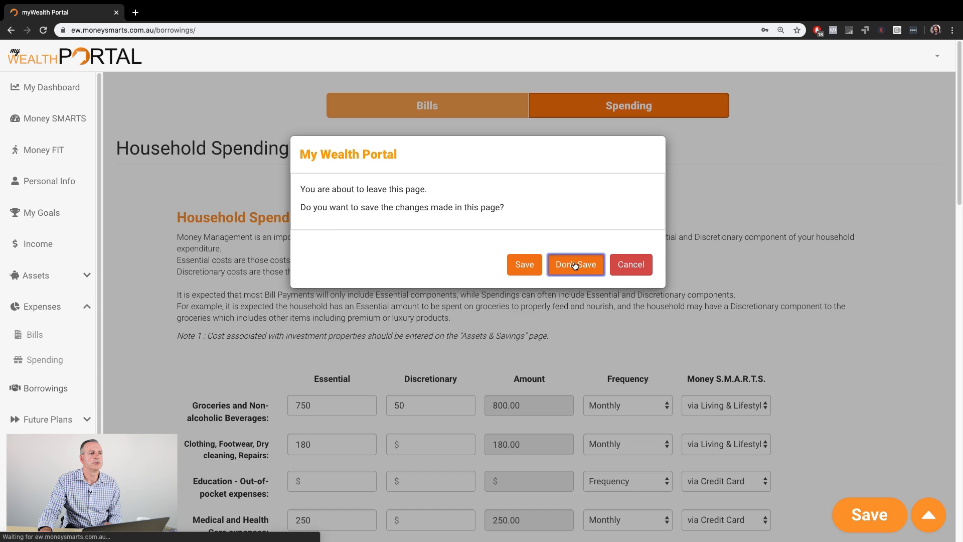
left_click(572, 205)
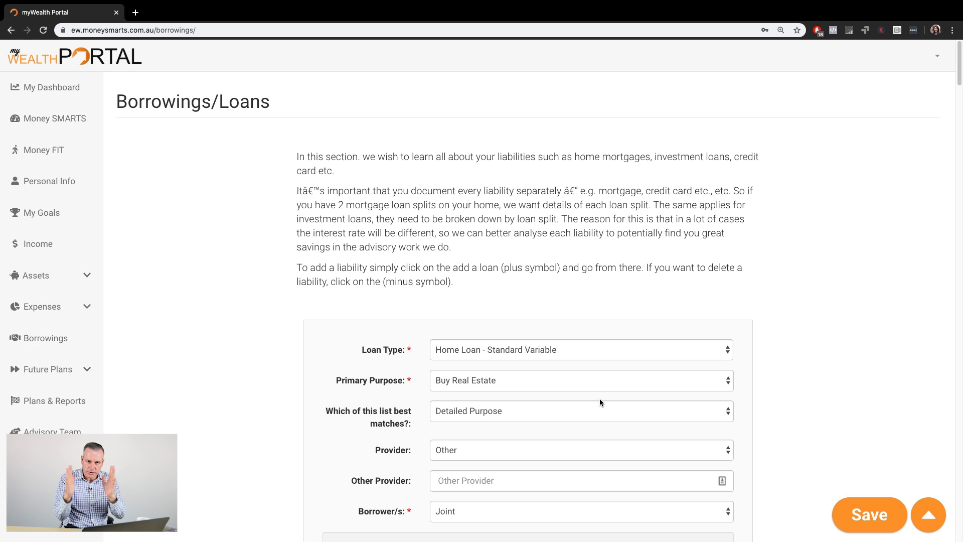
- Review the home loan's details on the Borrowings page
scroll(600, 400, "down", 3)
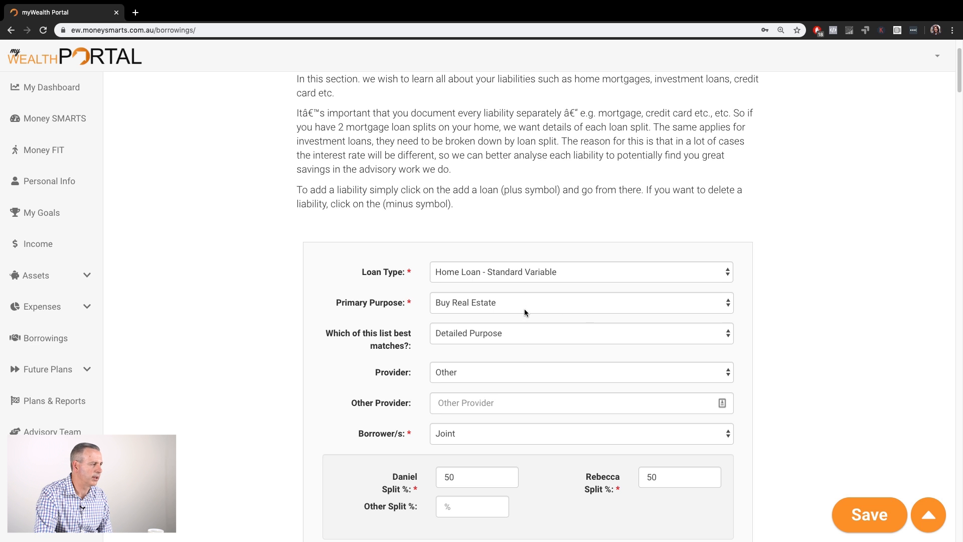
scroll(533, 331, "down", 5)
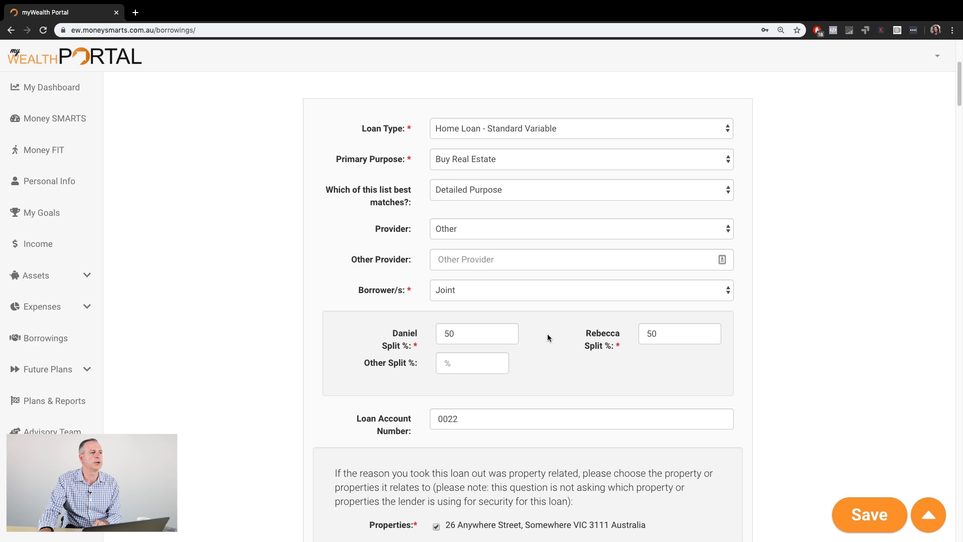
scroll(547, 337, "down", 3)
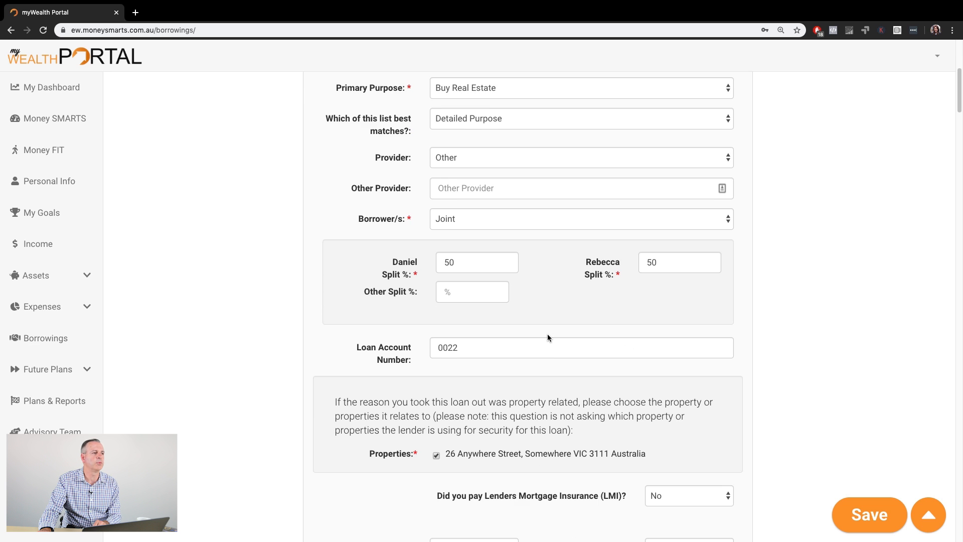
scroll(547, 336, "up", 5)
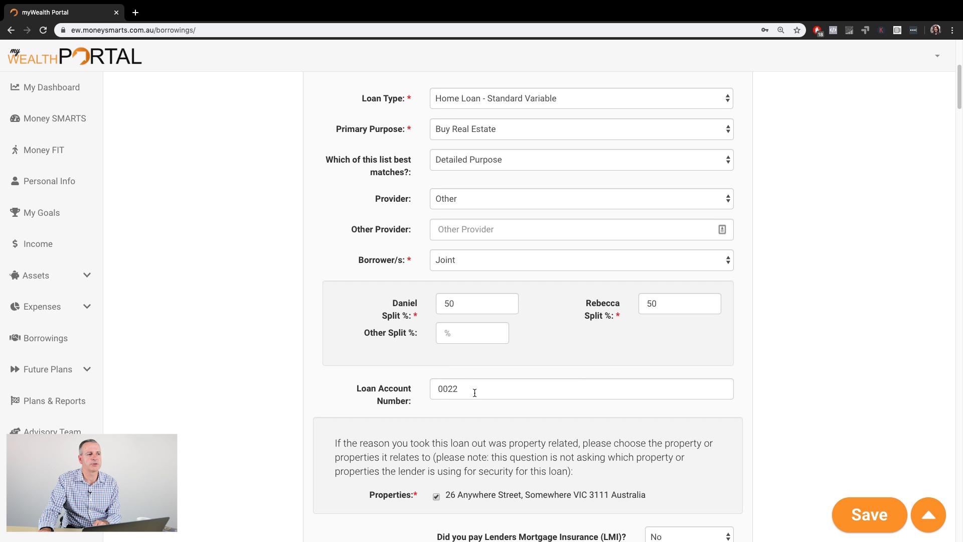
scroll(467, 388, "down", 4)
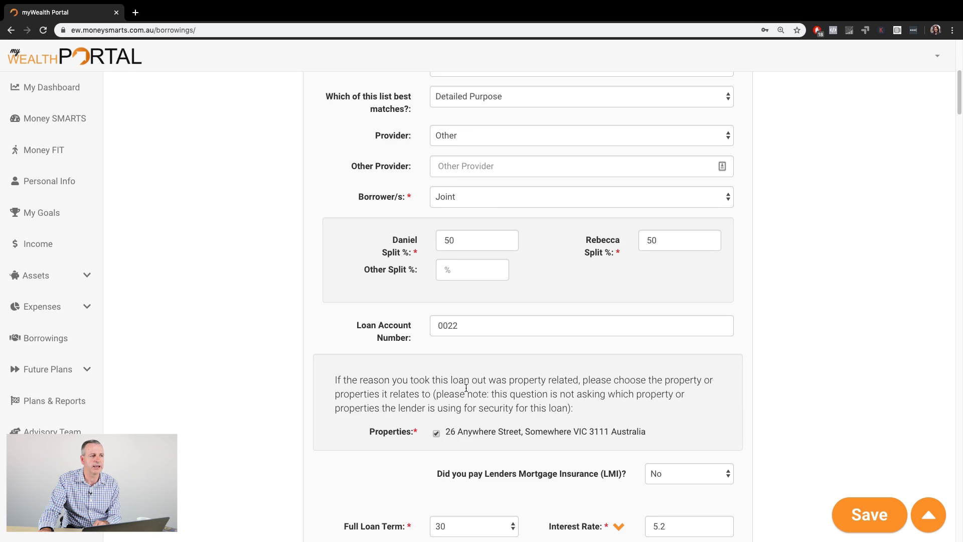
scroll(466, 388, "up", 5)
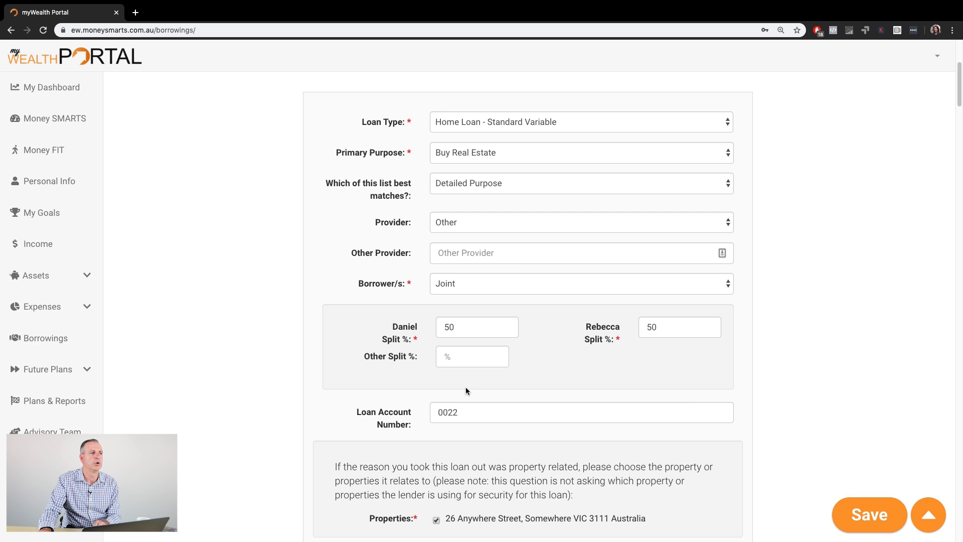
scroll(478, 359, "down", 4)
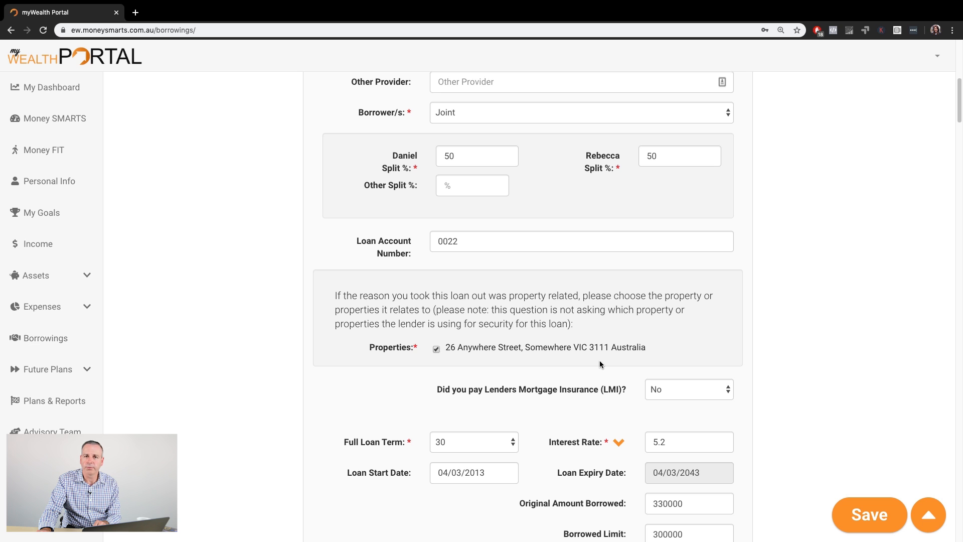
scroll(538, 387, "down", 1)
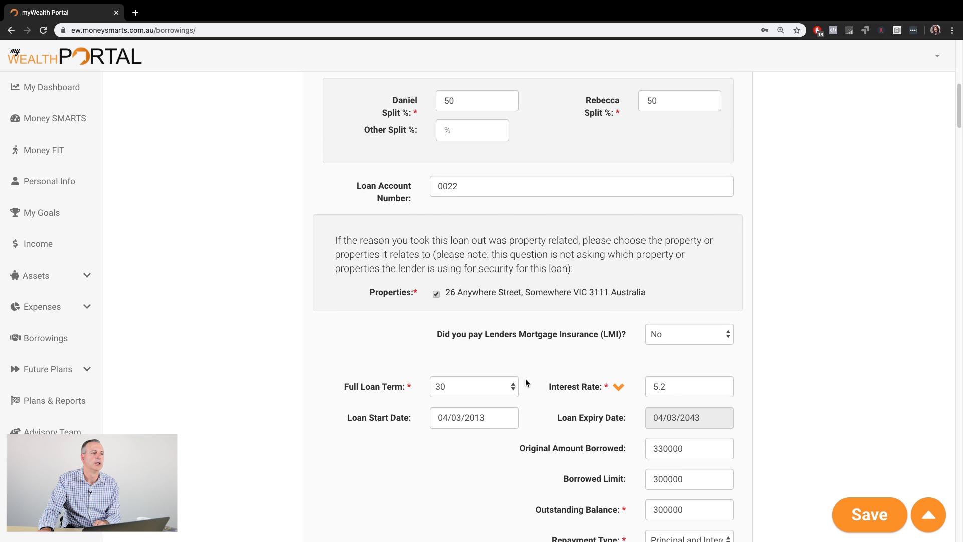
scroll(617, 380, "down", 2)
scroll(646, 380, "down", 1)
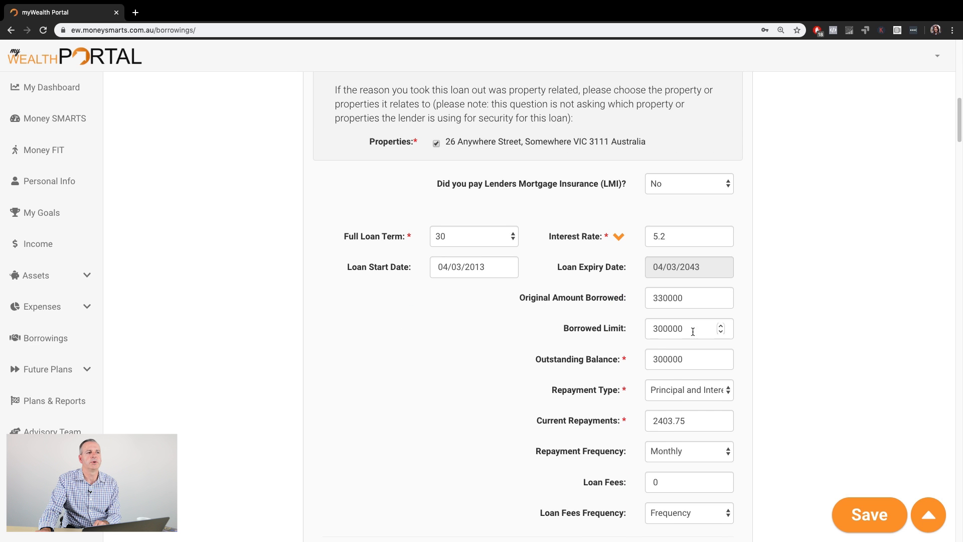
scroll(484, 345, "down", 2)
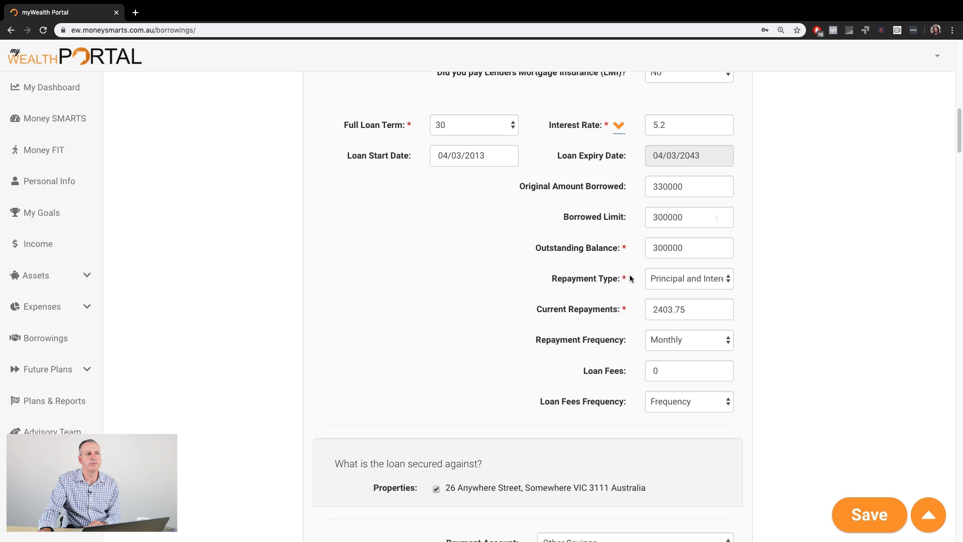
- Review the investment loan and credit card details further down the Borrowings page
scroll(503, 328, "down", 1)
scroll(502, 328, "down", 6)
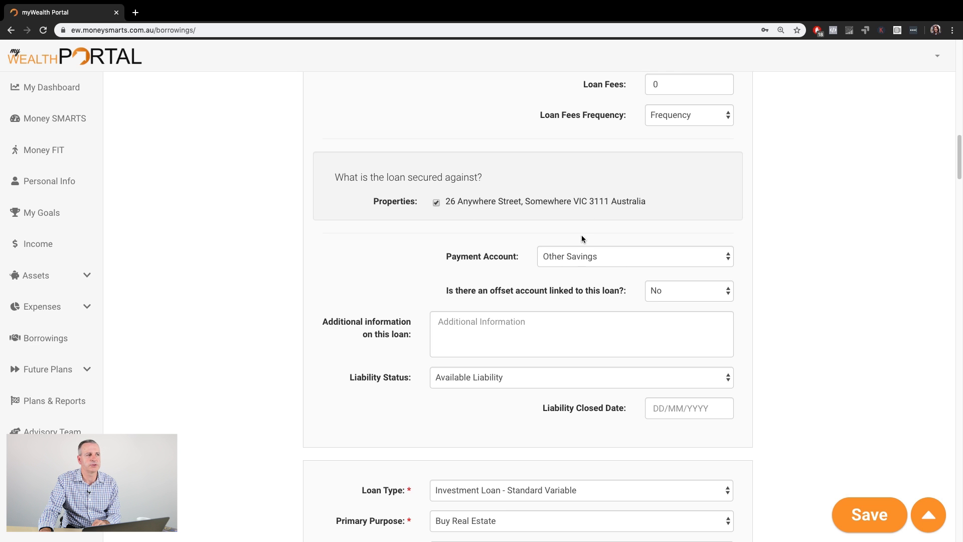
scroll(504, 352, "down", 3)
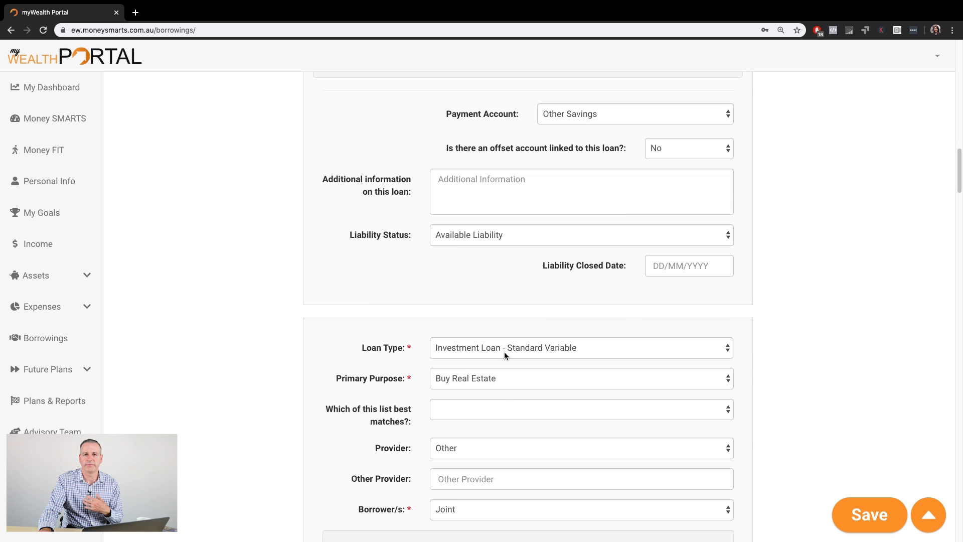
scroll(504, 352, "down", 3)
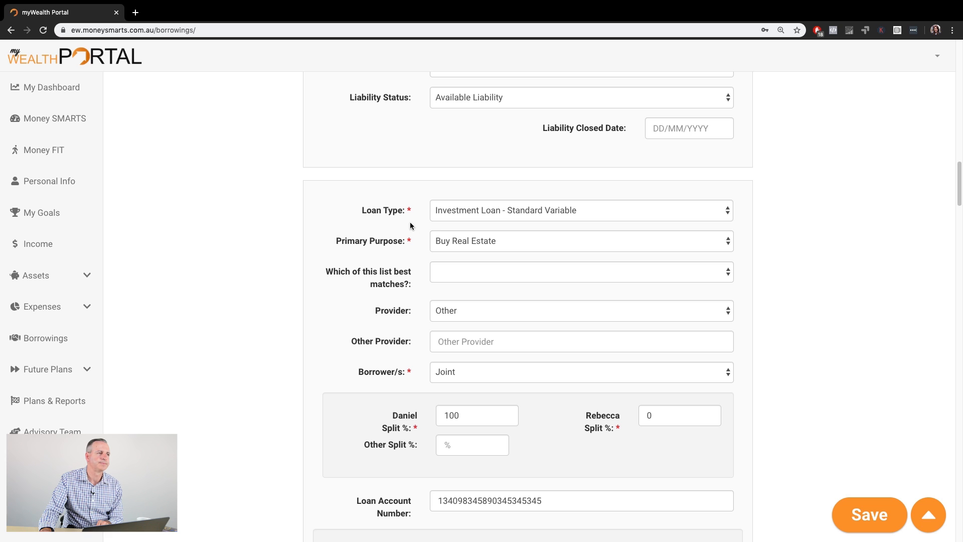
scroll(563, 293, "down", 7)
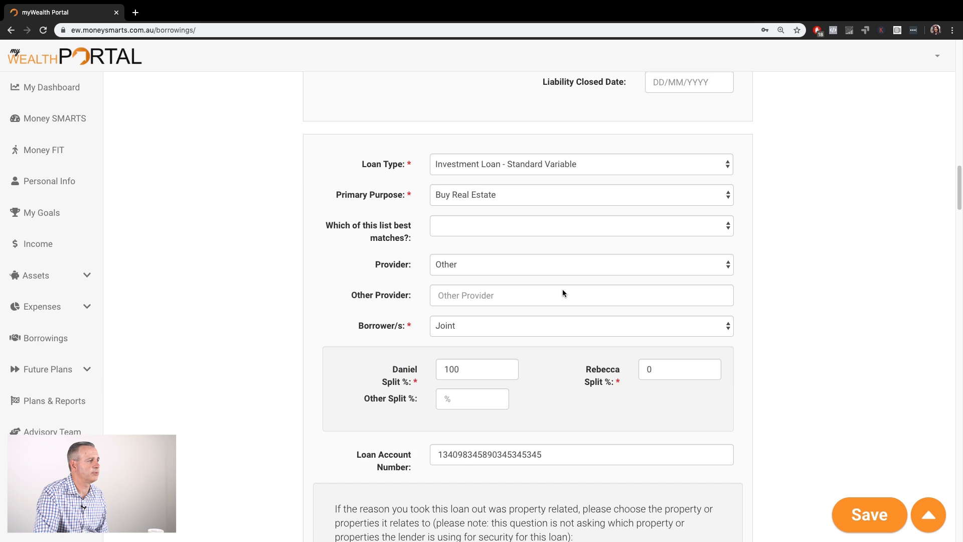
scroll(563, 293, "down", 4)
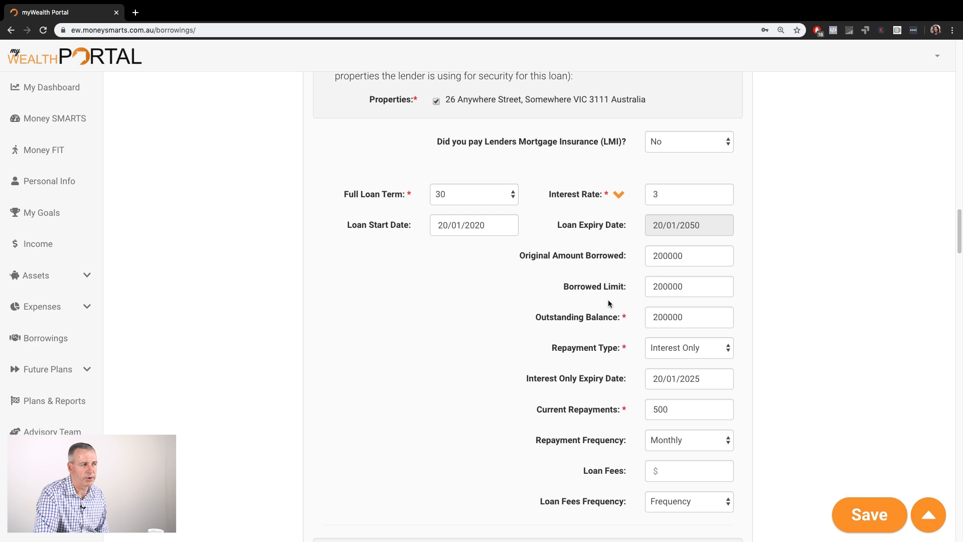
scroll(568, 291, "down", 6)
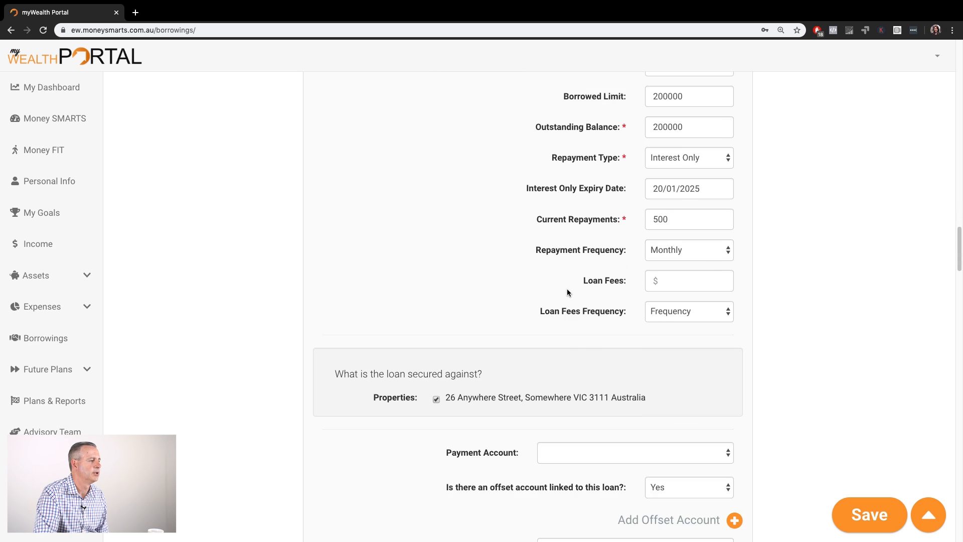
scroll(567, 288, "down", 3)
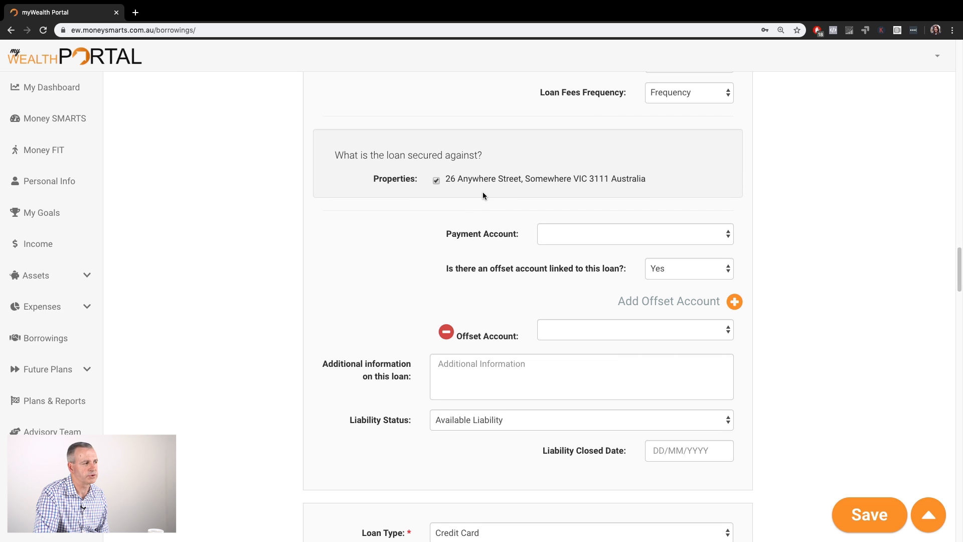
scroll(496, 223, "down", 5)
scroll(497, 226, "down", 2)
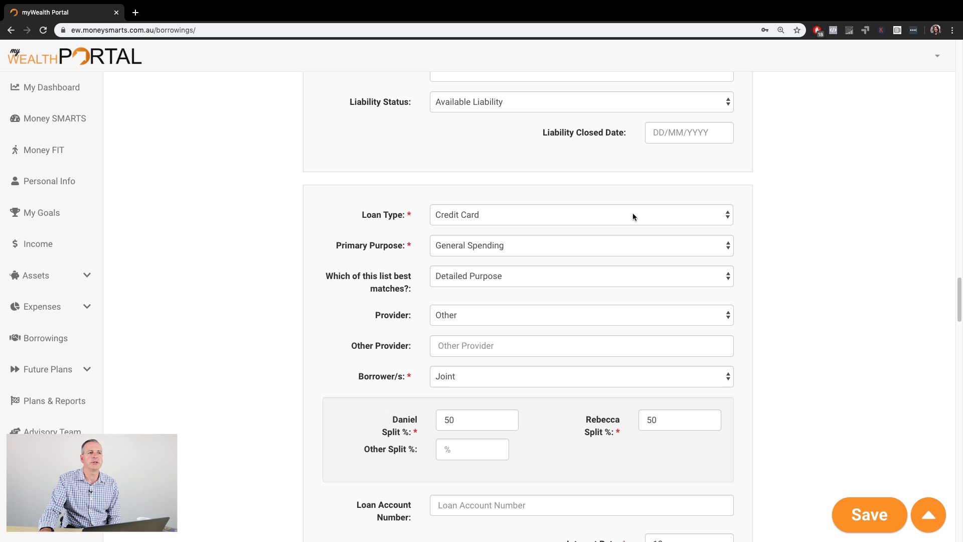
- Inspect the credit card's loan type and primary purpose options without changing them
left_click(728, 216)
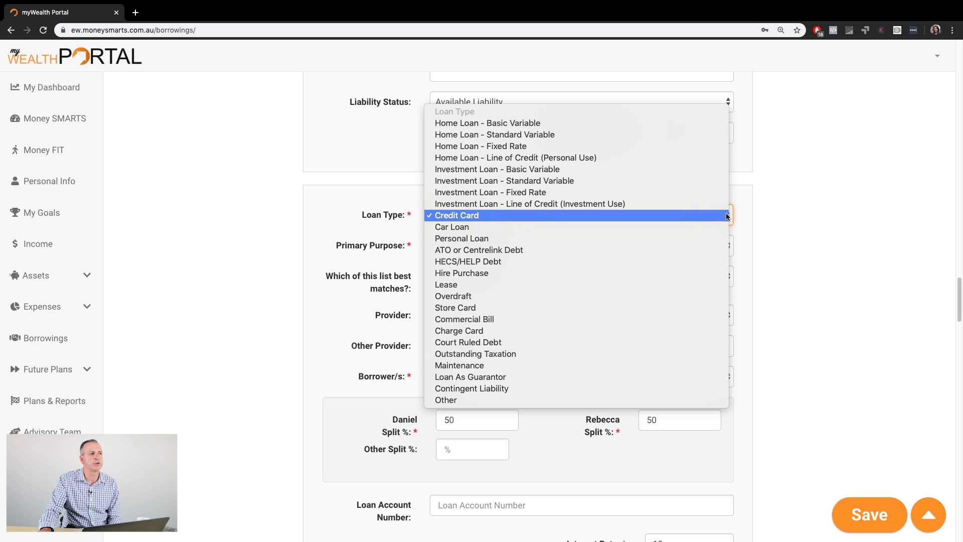
left_click(728, 215)
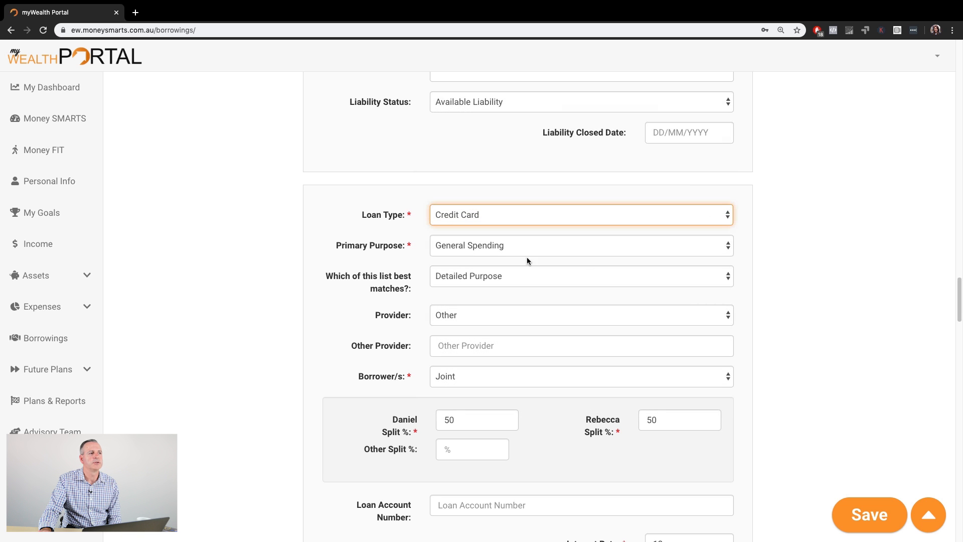
left_click(553, 249)
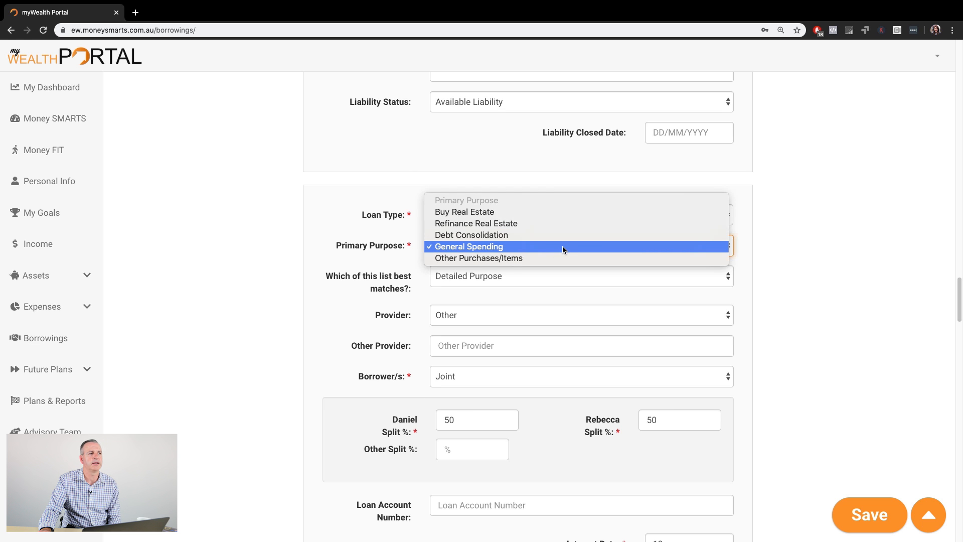
left_click(798, 250)
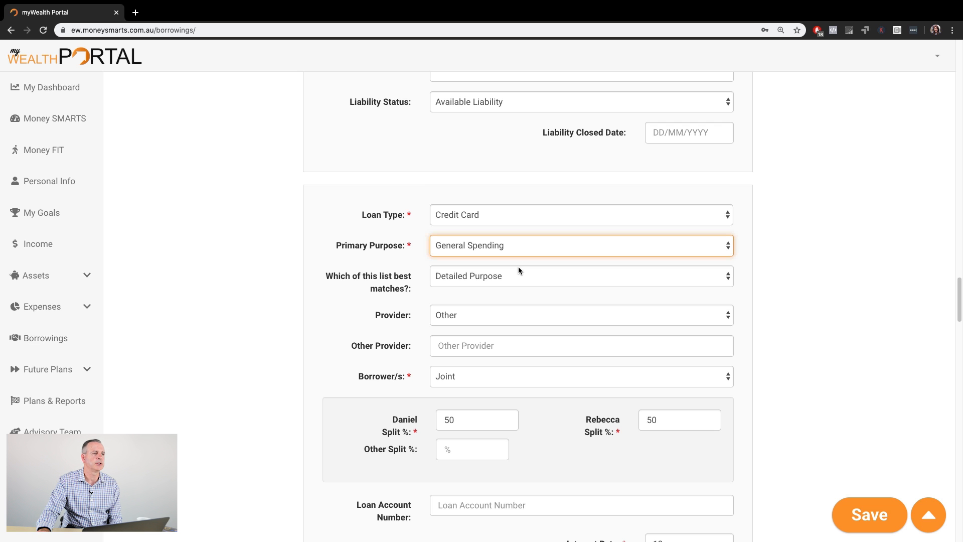
- Add a new loan entry below the existing car loan
scroll(520, 271, "down", 5)
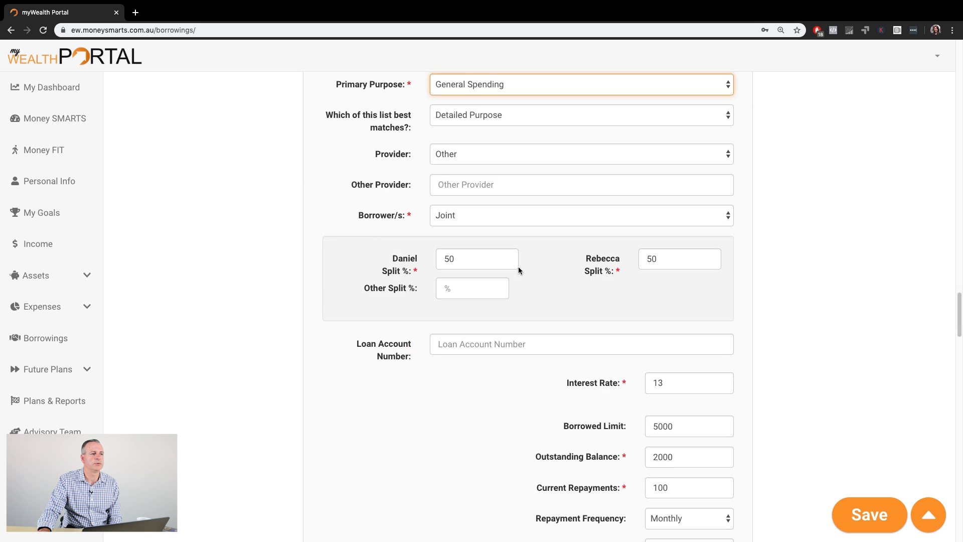
scroll(519, 271, "down", 12)
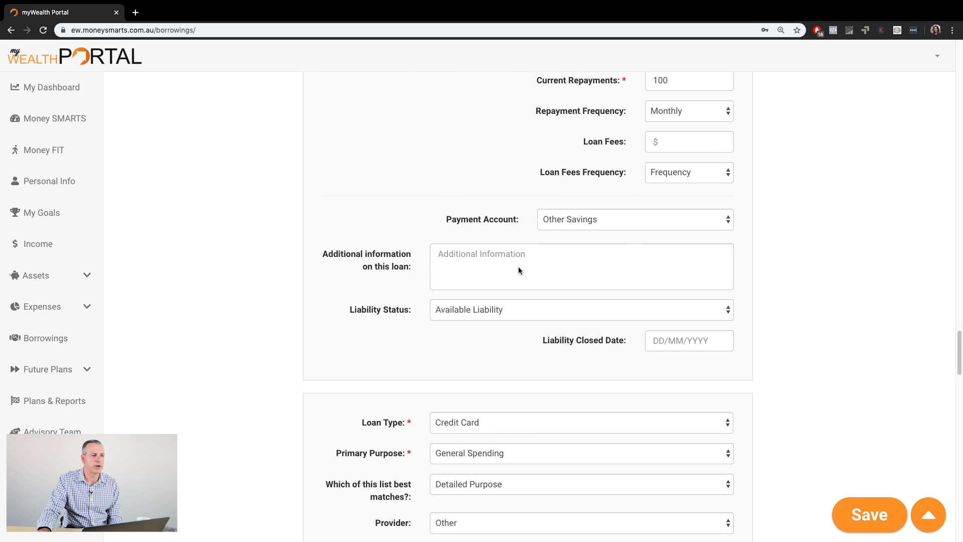
scroll(519, 269, "down", 2)
scroll(529, 224, "down", 5)
scroll(529, 224, "down", 4)
scroll(528, 223, "down", 15)
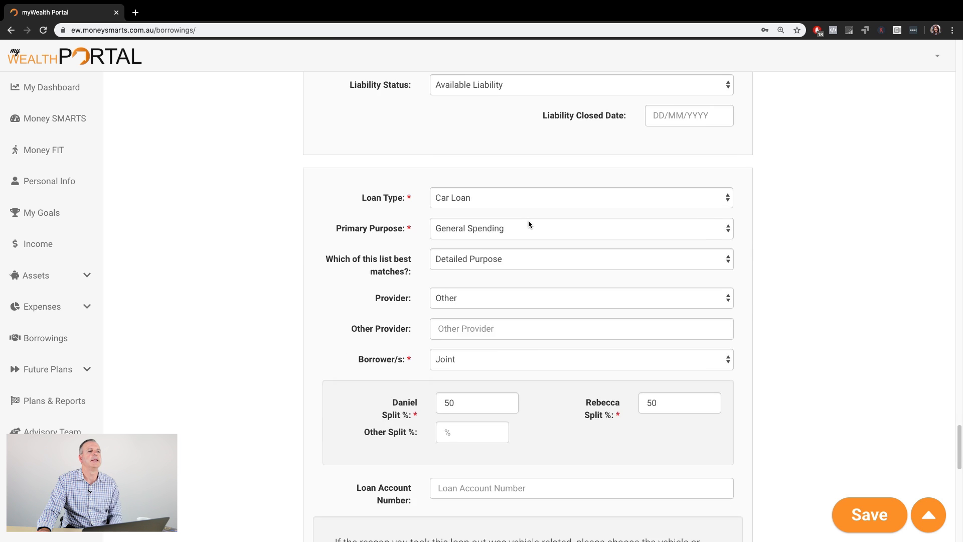
scroll(529, 223, "down", 5)
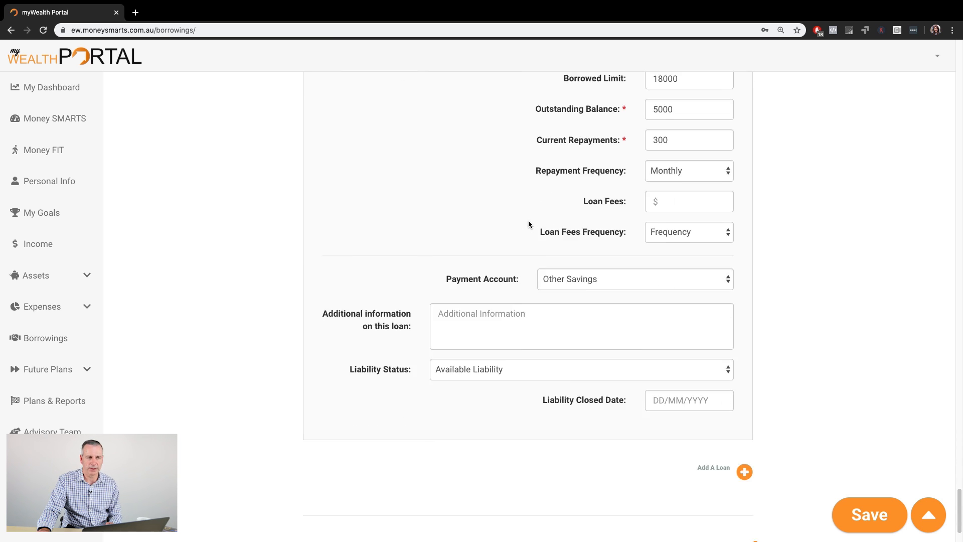
left_click(720, 393)
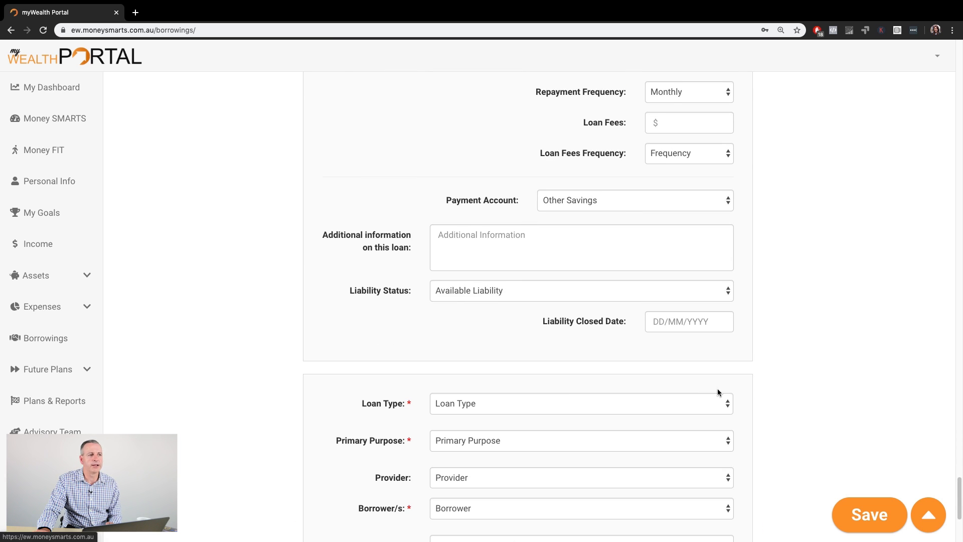
- Set the new loan's type to Car Loan
scroll(577, 384, "down", 3)
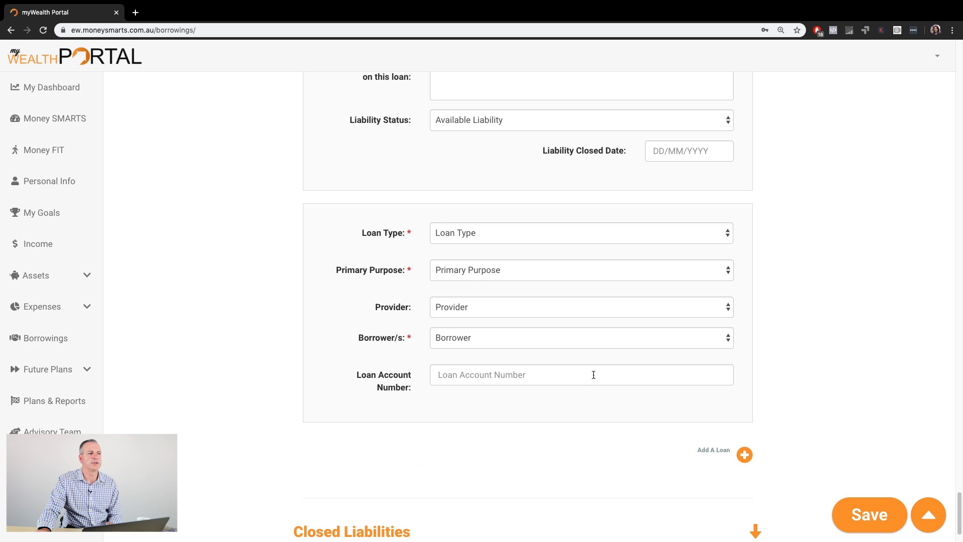
left_click(487, 235)
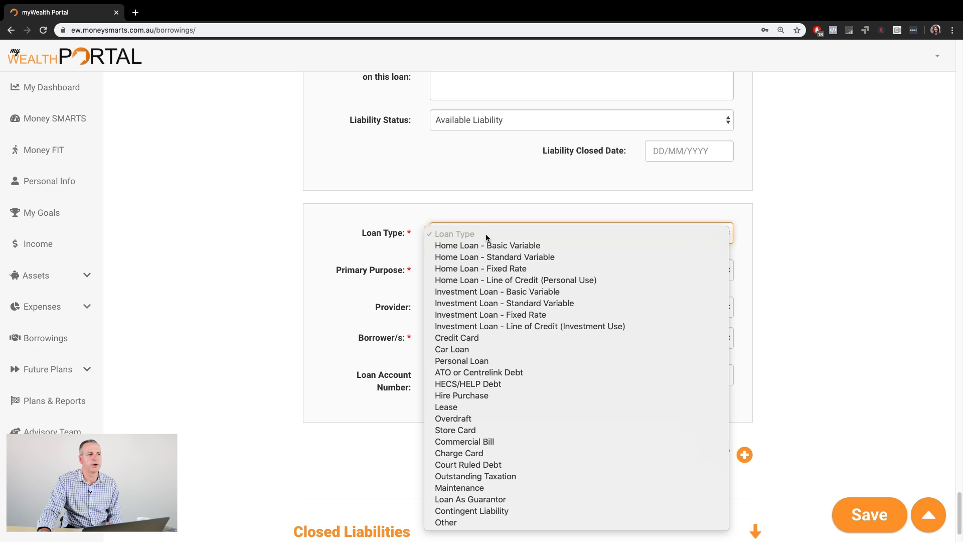
left_click(488, 349)
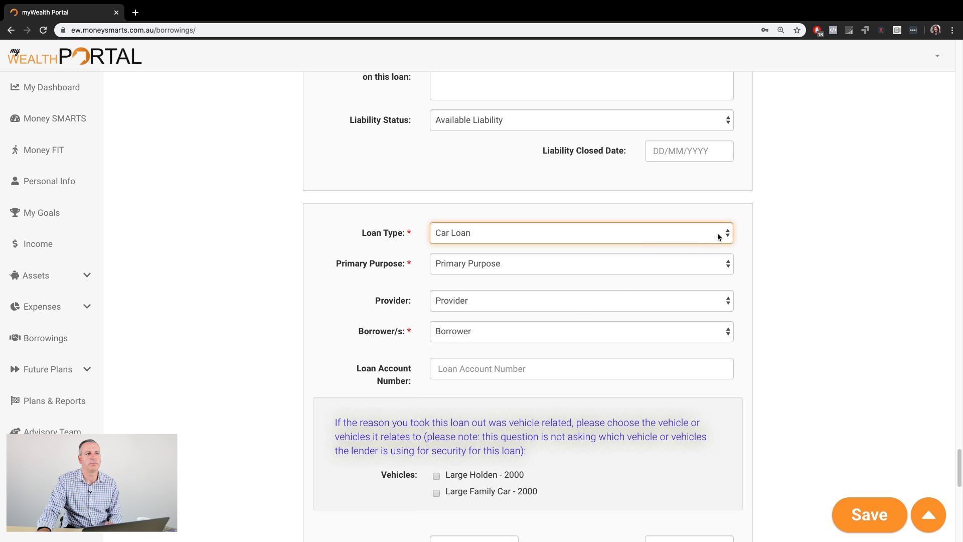
- Review the new car loan's fields and its list of loan type options
scroll(754, 284, "up", 1)
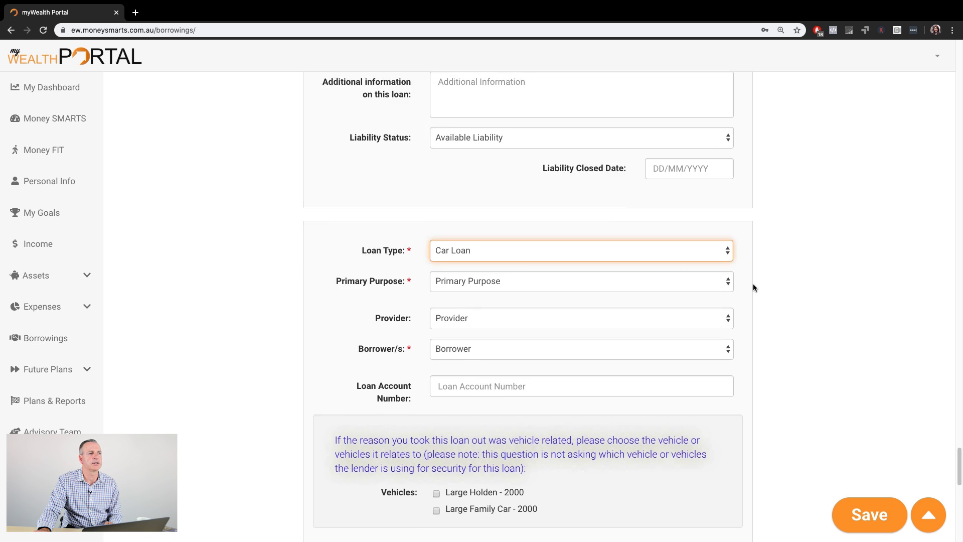
scroll(754, 284, "down", 5)
scroll(754, 284, "down", 10)
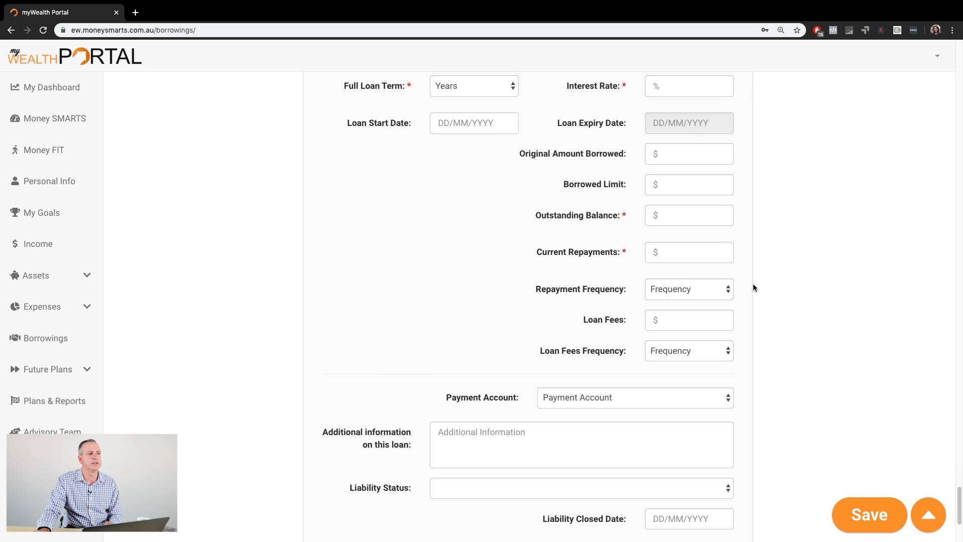
scroll(752, 284, "up", 4)
scroll(752, 284, "down", 6)
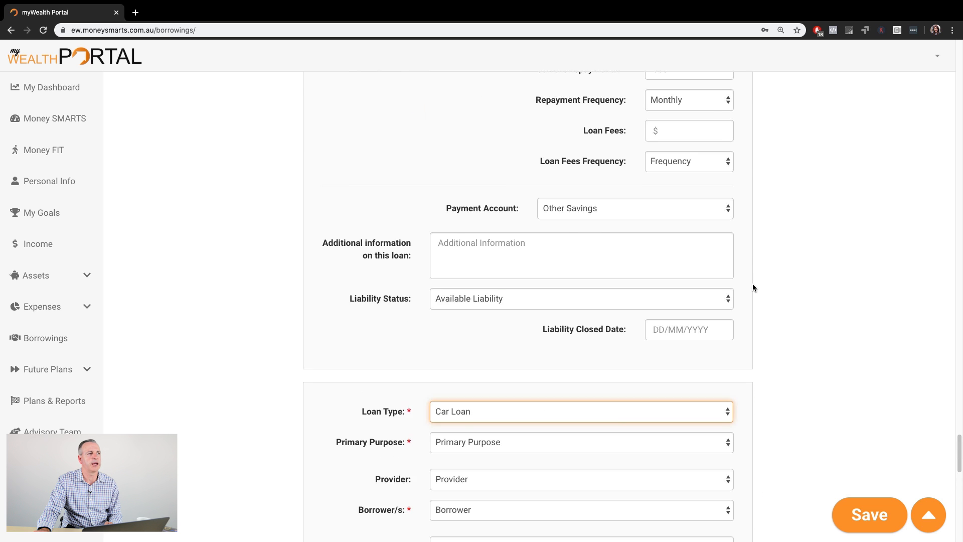
scroll(752, 284, "up", 3)
scroll(753, 284, "down", 4)
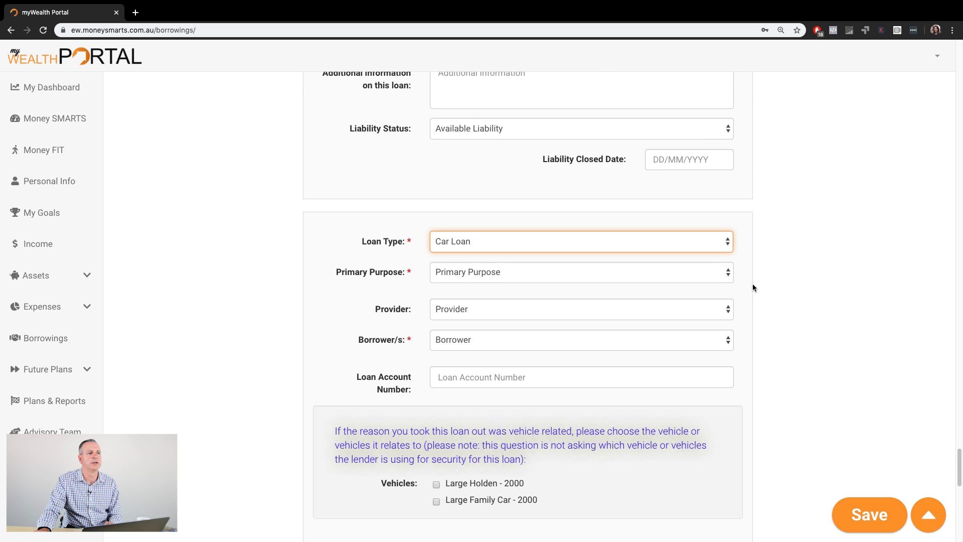
left_click(722, 249)
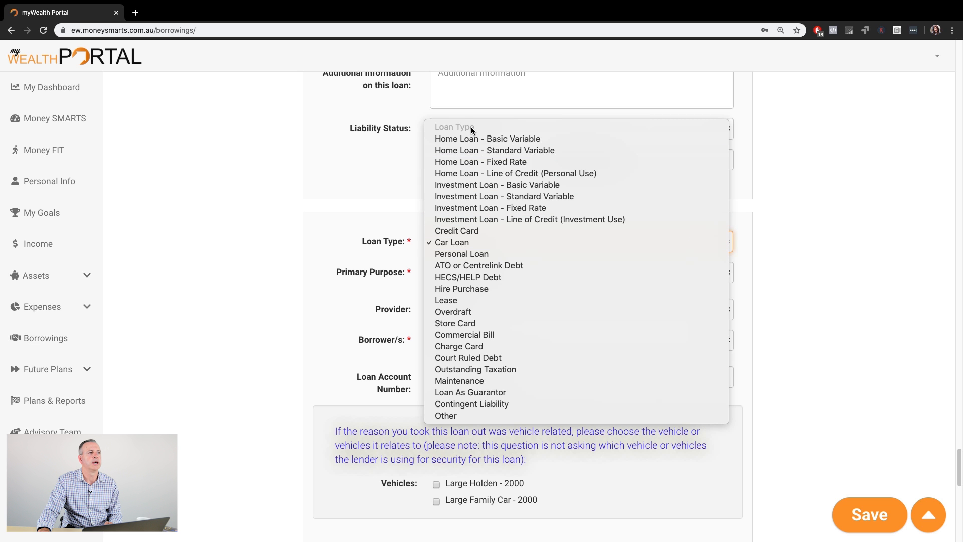
left_click(834, 308)
scroll(557, 380, "down", 3)
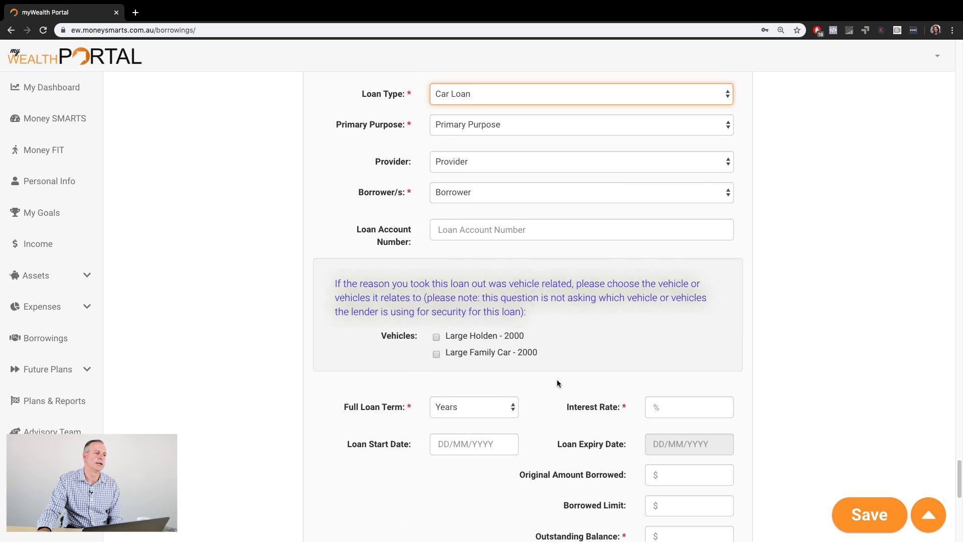
scroll(557, 380, "down", 10)
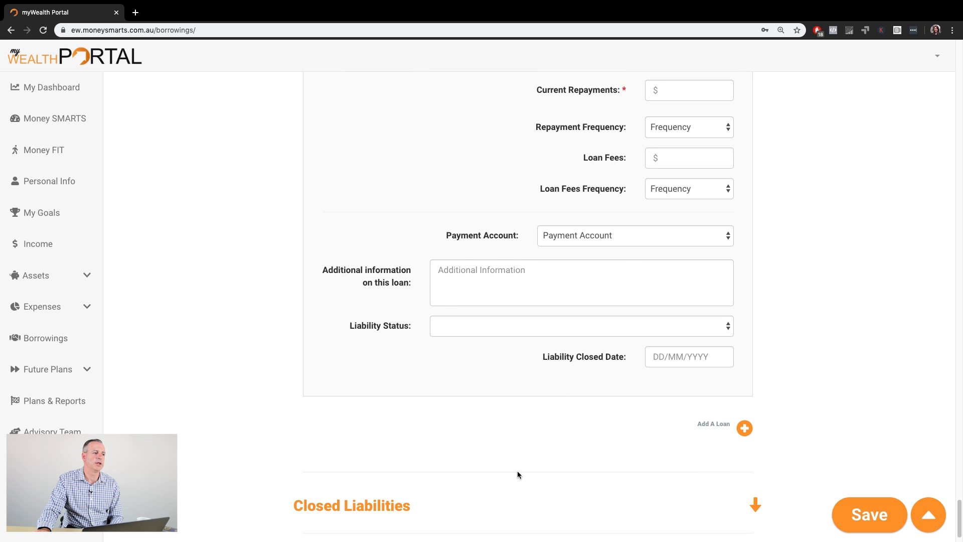
scroll(523, 475, "down", 1)
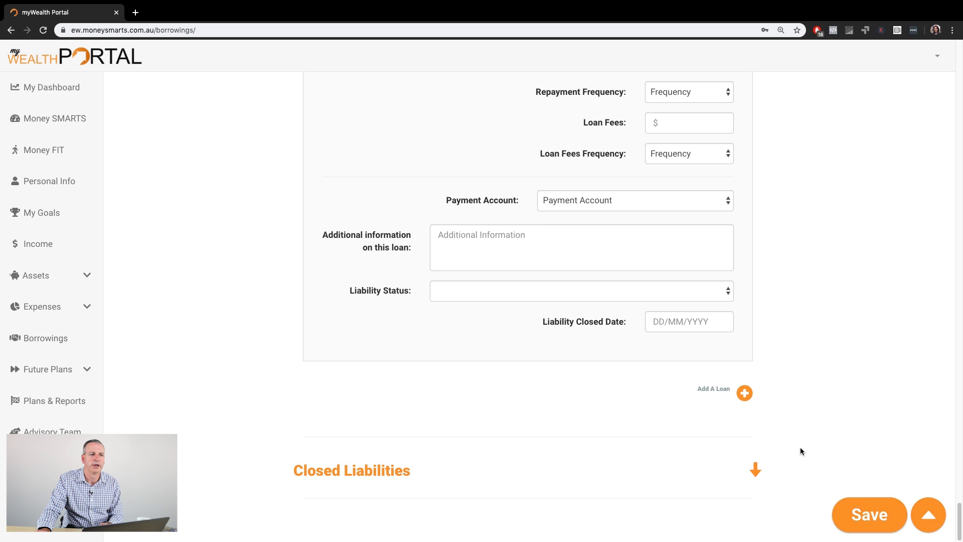
scroll(790, 409, "up", 10)
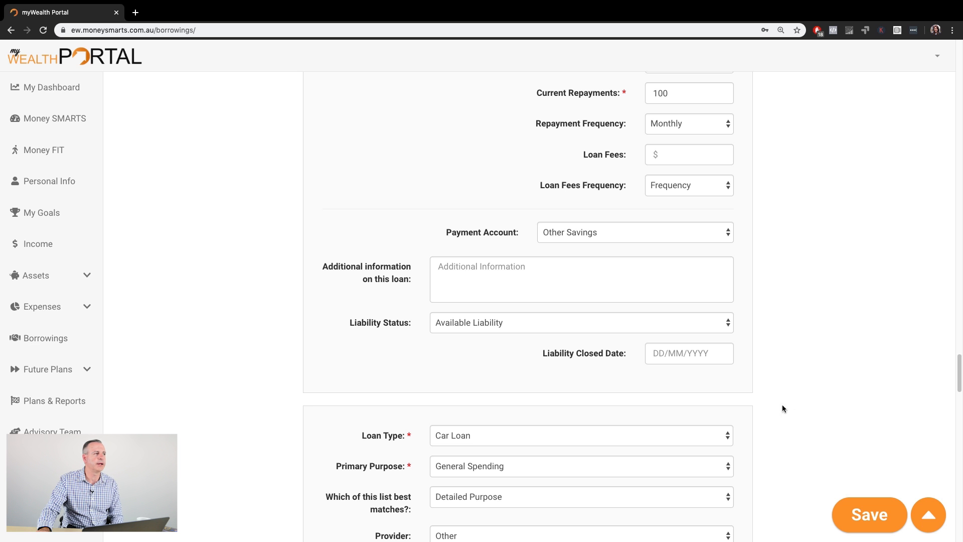
- Open My Dashboard and review the property portfolio and income and expenditure summary
left_click(52, 89)
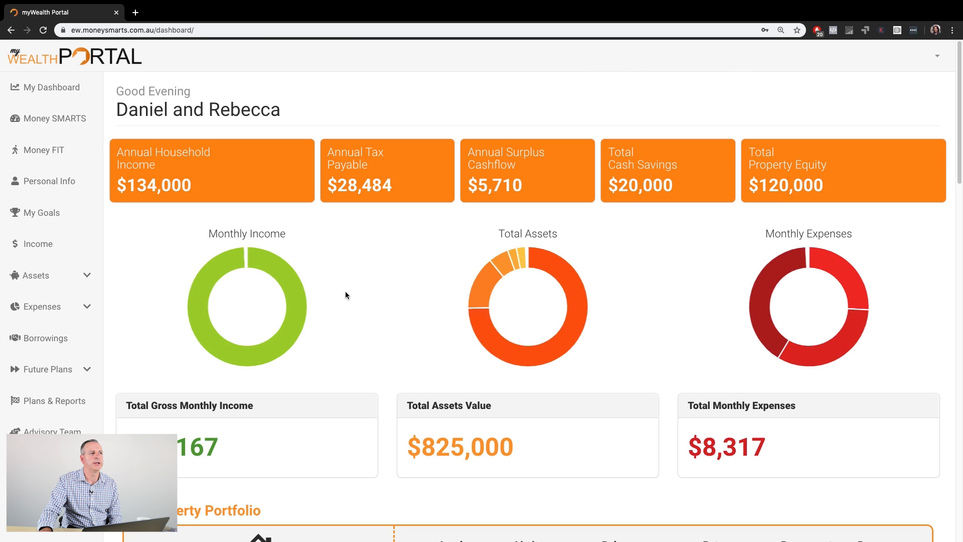
scroll(384, 286, "down", 10)
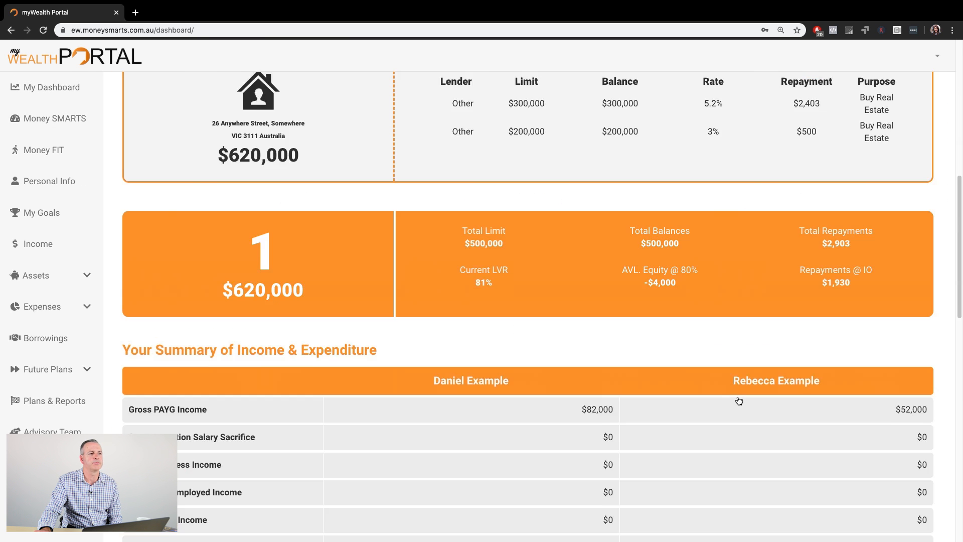
scroll(732, 396, "down", 5)
scroll(727, 394, "up", 8)
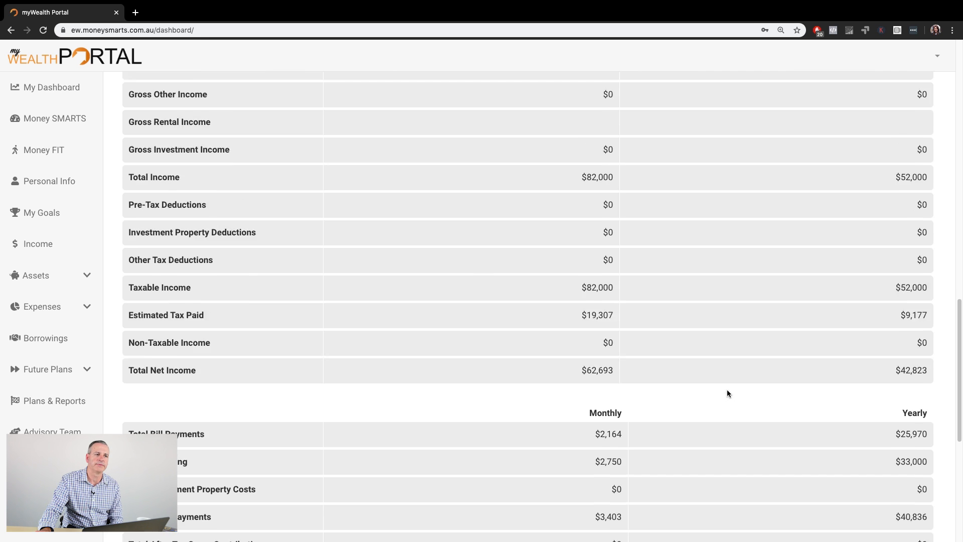
scroll(727, 389, "up", 8)
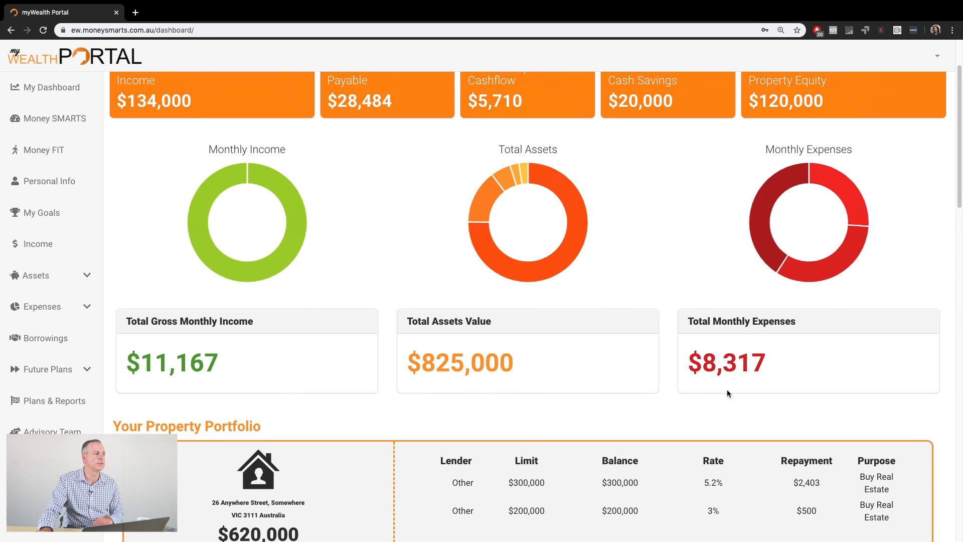